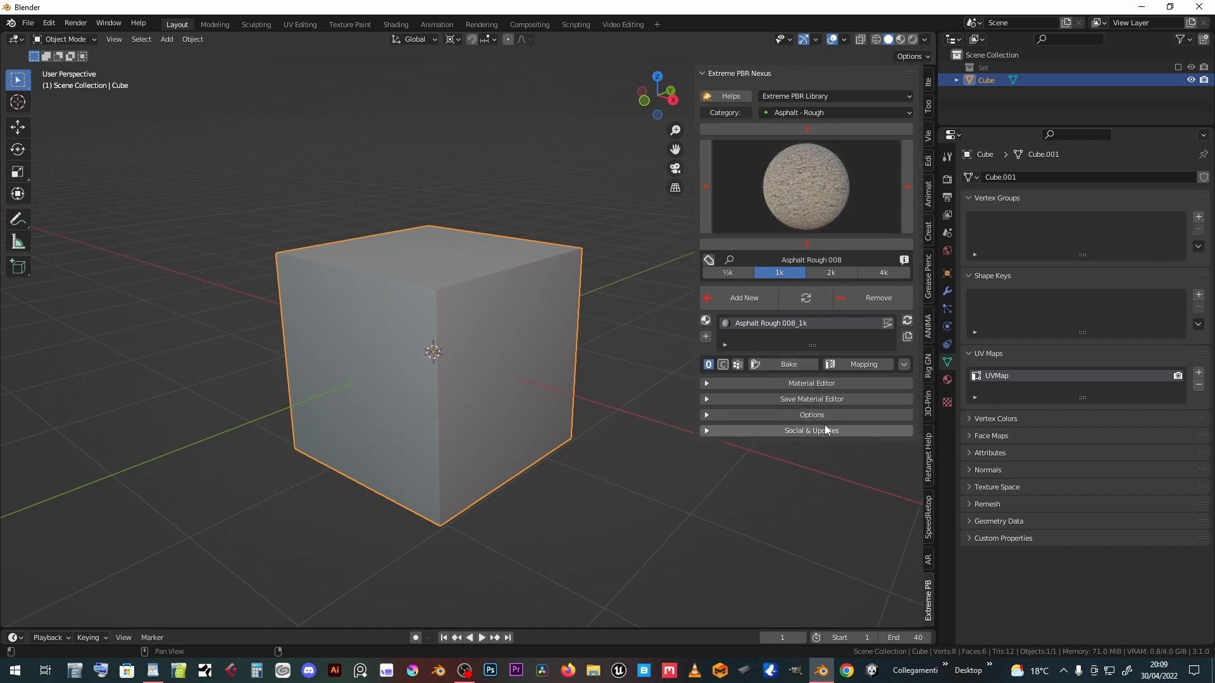
Step: Show the Extreme PBR add-on's options in a repositioned, widened preferences window
{"action": "left_click", "coordinate": [807, 416]}
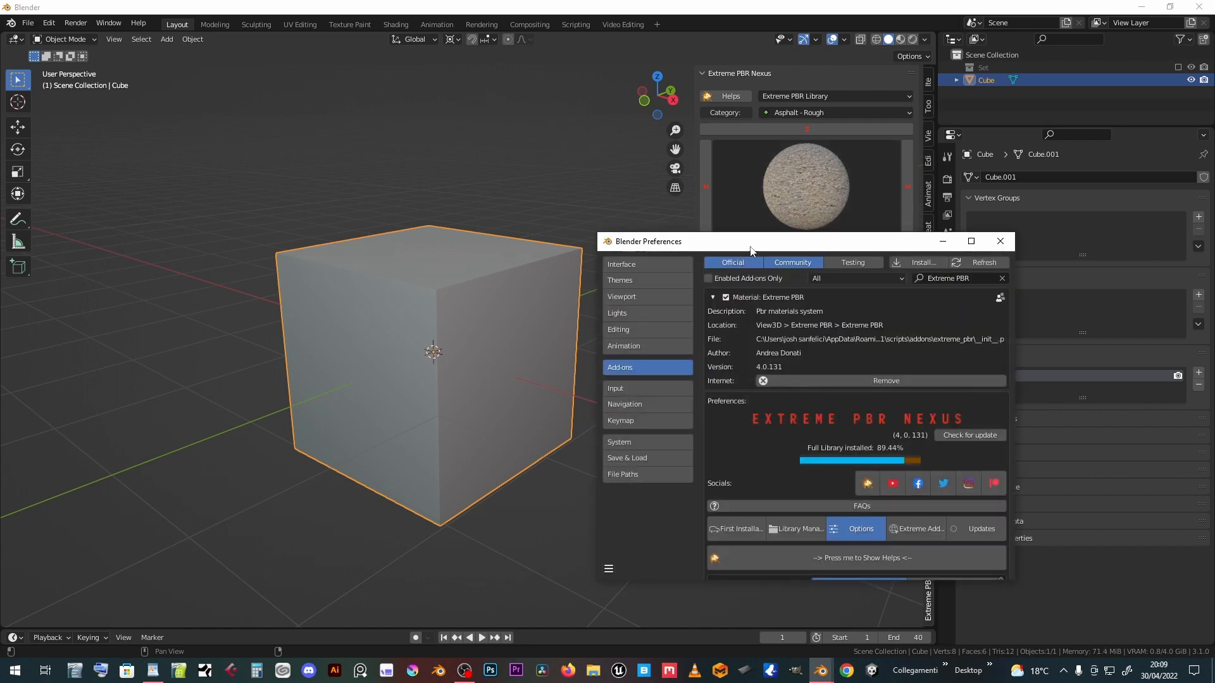
{"action": "left_click_drag", "start_coordinate": [753, 249], "coordinate": [423, 185]}
{"action": "left_click_drag", "start_coordinate": [678, 333], "coordinate": [1029, 333]}
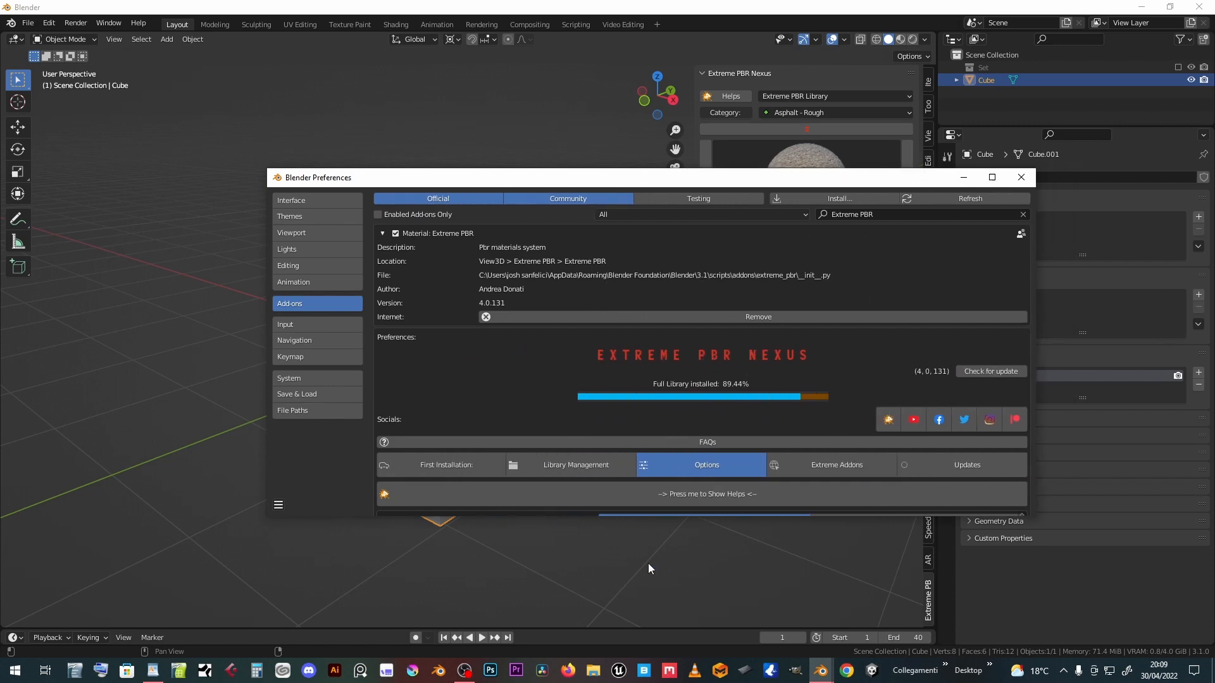
Step: Turn the timeline into a large Preferences area docked beneath the 3D viewport
{"action": "left_click_drag", "start_coordinate": [660, 629], "coordinate": [368, 516]}
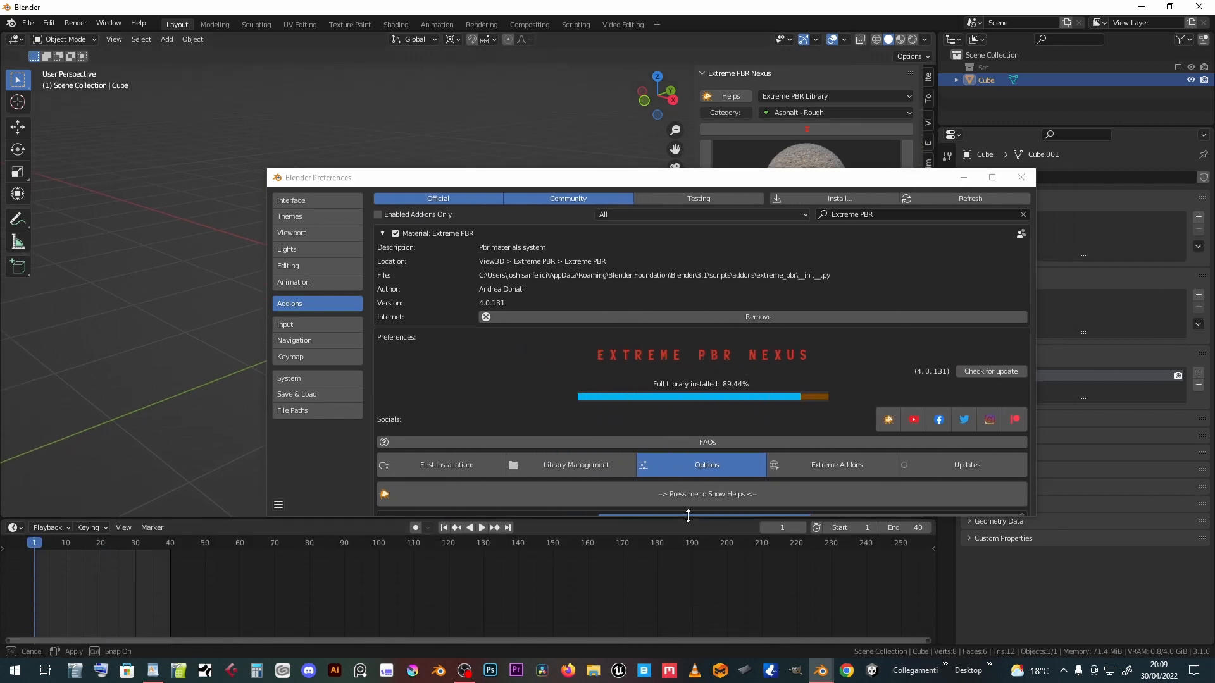
{"action": "left_click", "coordinate": [21, 524]}
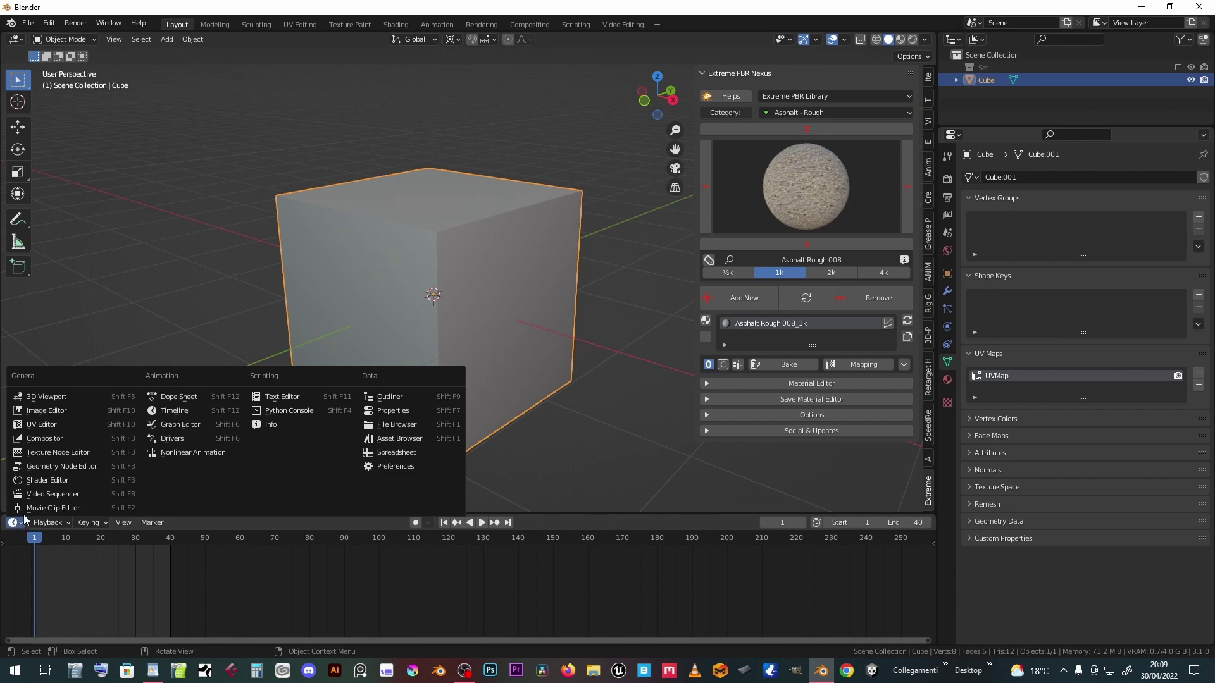
{"action": "left_click", "coordinate": [415, 462]}
{"action": "left_click_drag", "start_coordinate": [556, 517], "coordinate": [573, 335]}
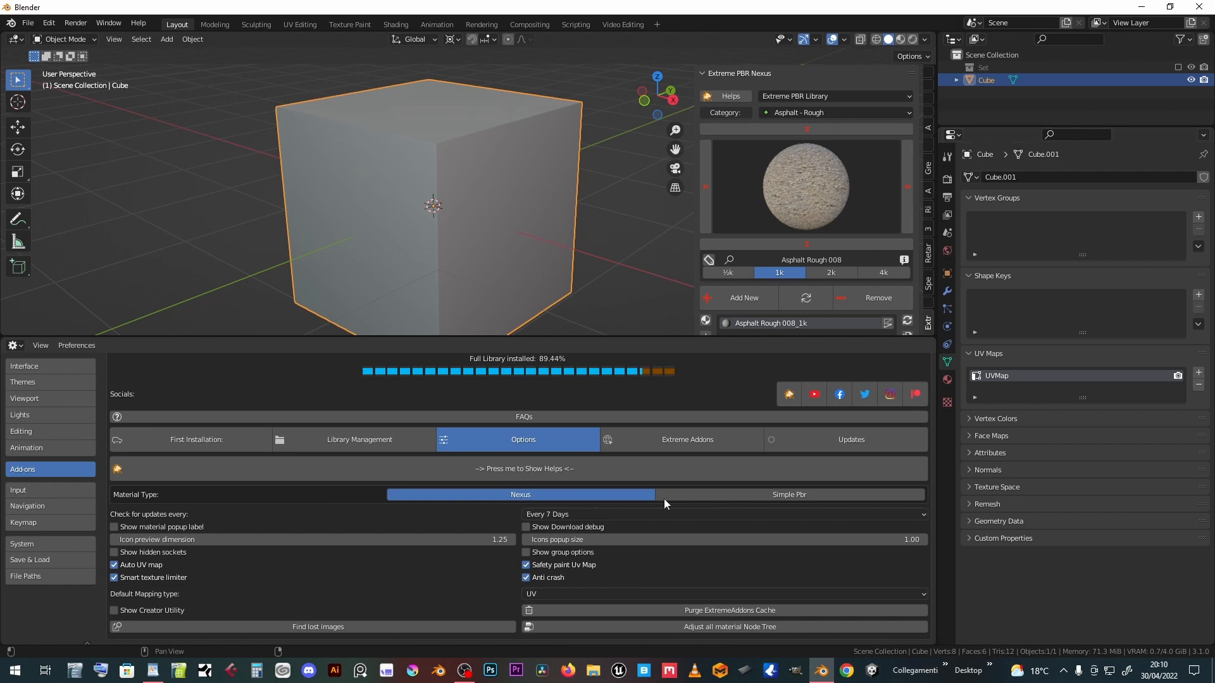
Step: Try the Simple Pbr material type, then set it back to Nexus
{"action": "left_click", "coordinate": [755, 496]}
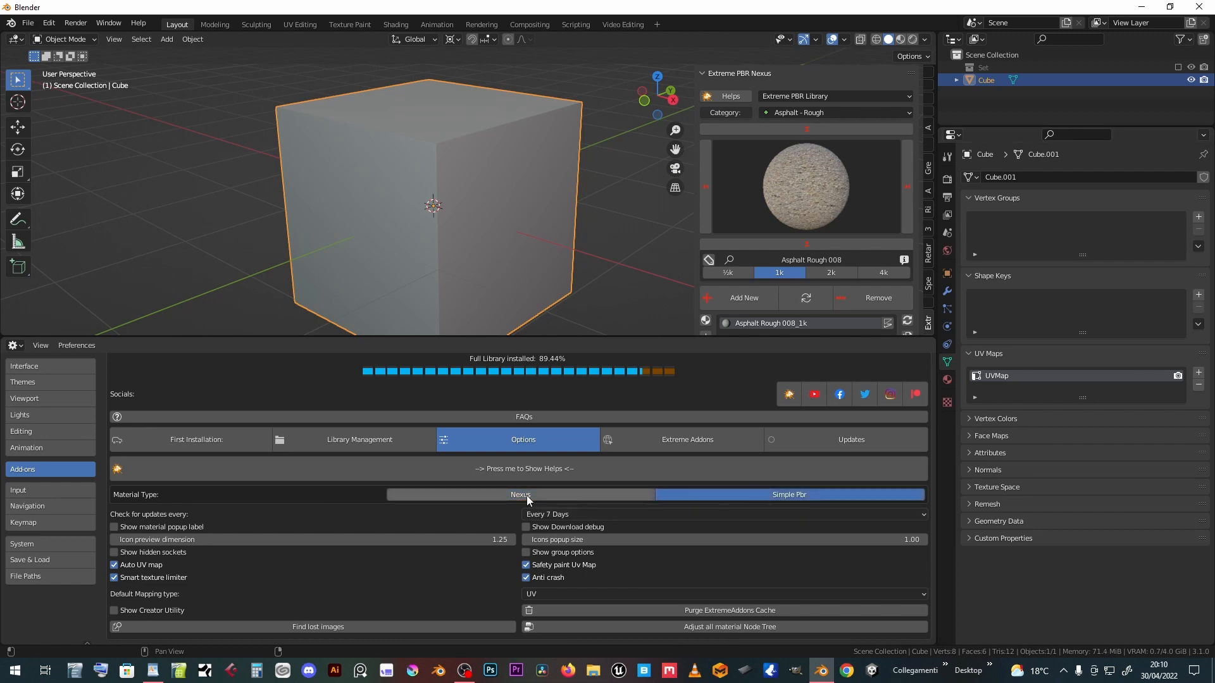
{"action": "left_click", "coordinate": [554, 494]}
{"action": "left_click_drag", "start_coordinate": [552, 336], "coordinate": [552, 429]}
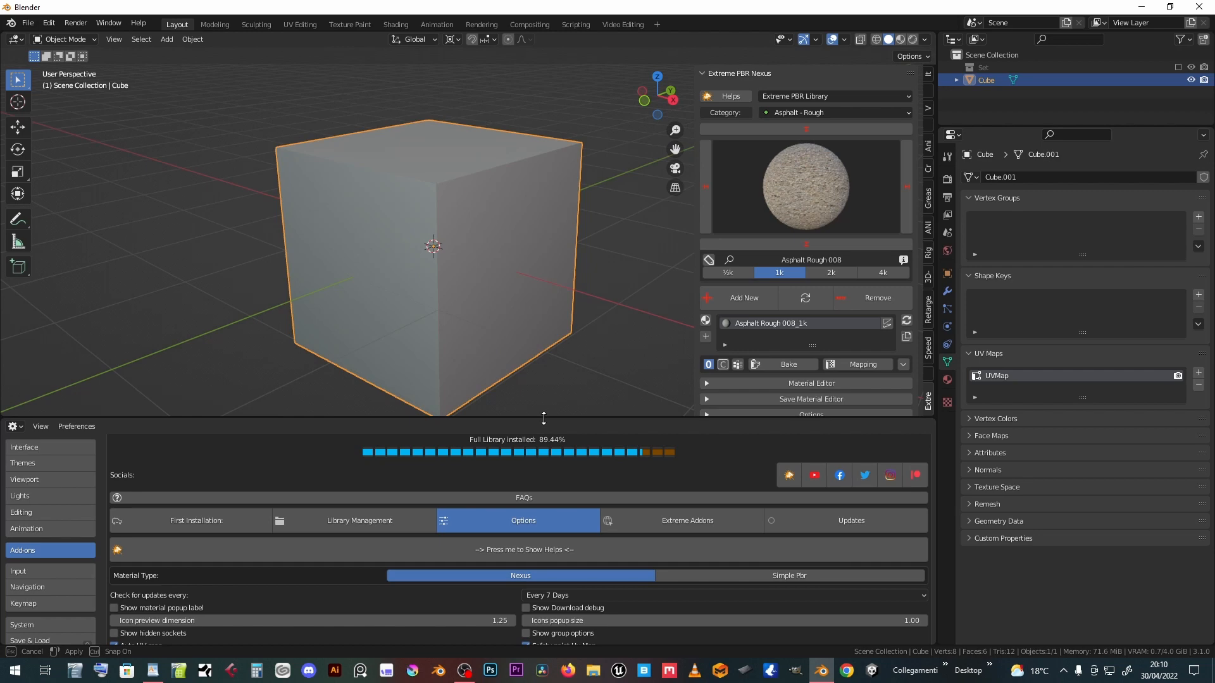
Step: Add the Asphalt Rough 008 material at 1k to the cube and show it in Material Preview
{"action": "left_click", "coordinate": [788, 187]}
{"action": "left_click", "coordinate": [784, 254]}
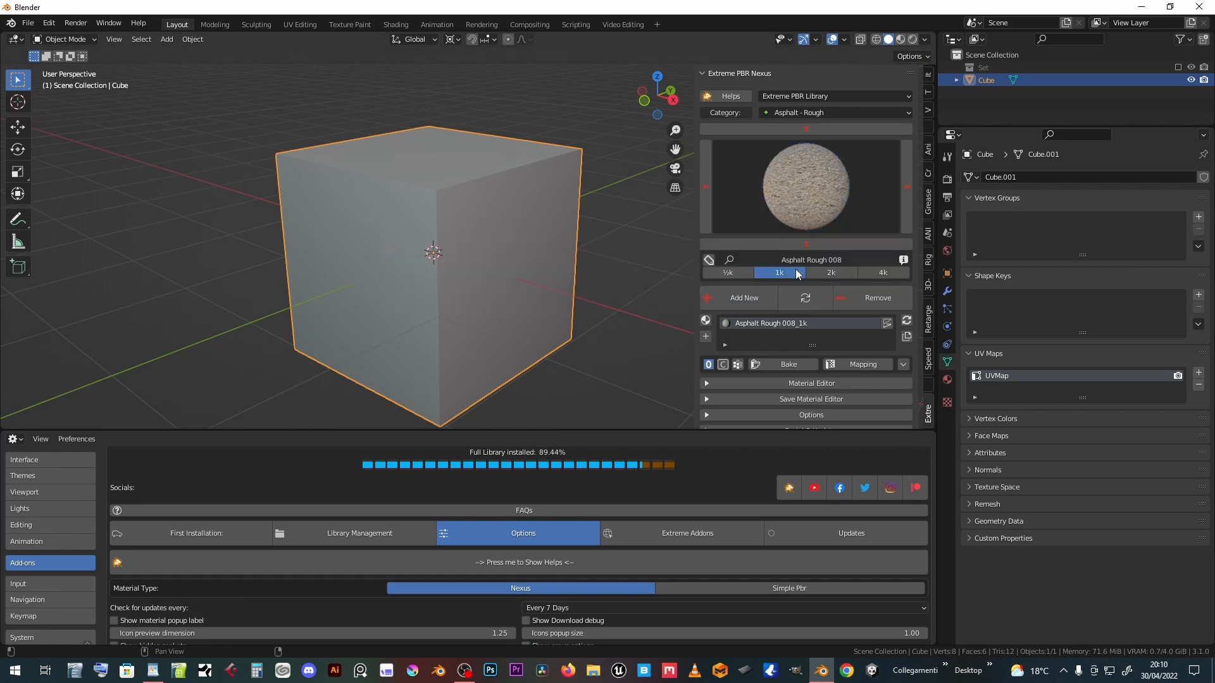
{"action": "left_click", "coordinate": [733, 301]}
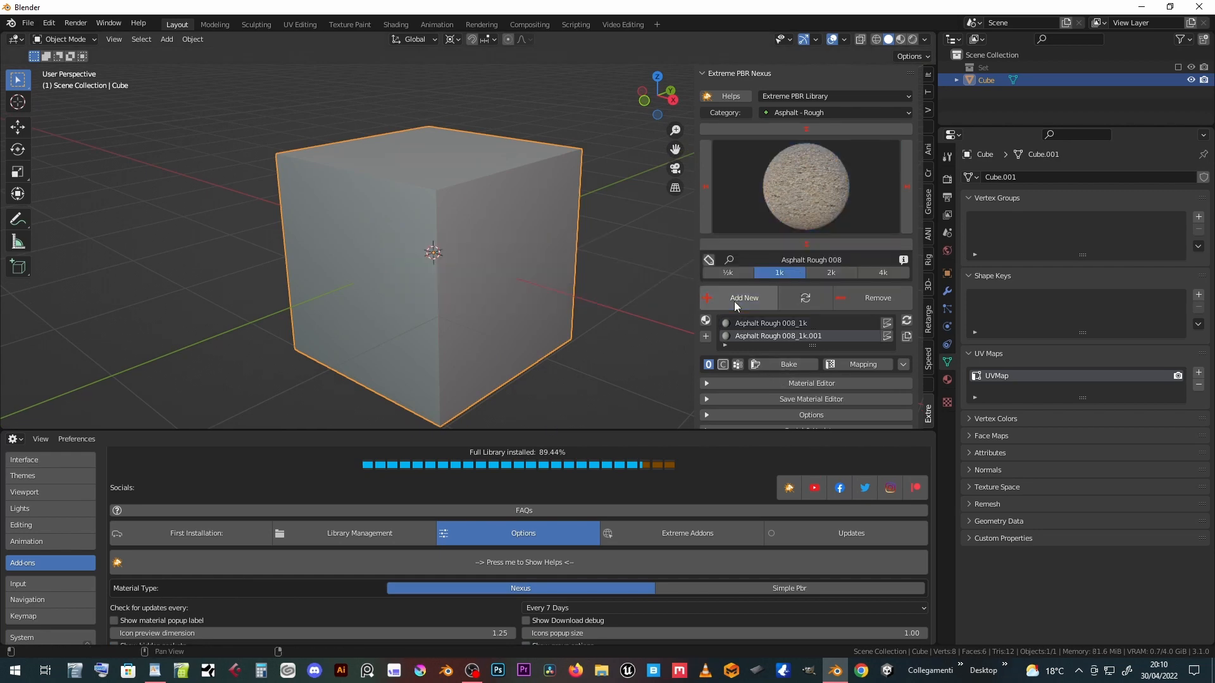
{"action": "left_click", "coordinate": [899, 39]}
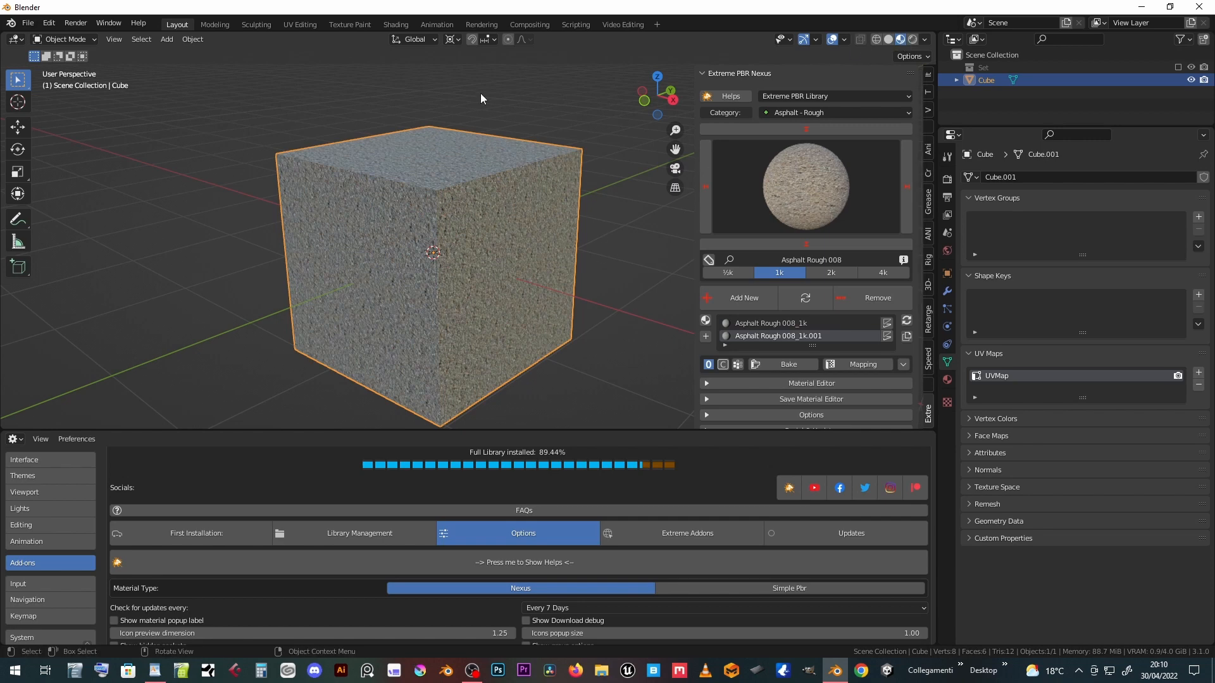
Step: In the Shading workspace, look inside the material's X-Pbr module group node and back out
{"action": "left_click", "coordinate": [396, 24]}
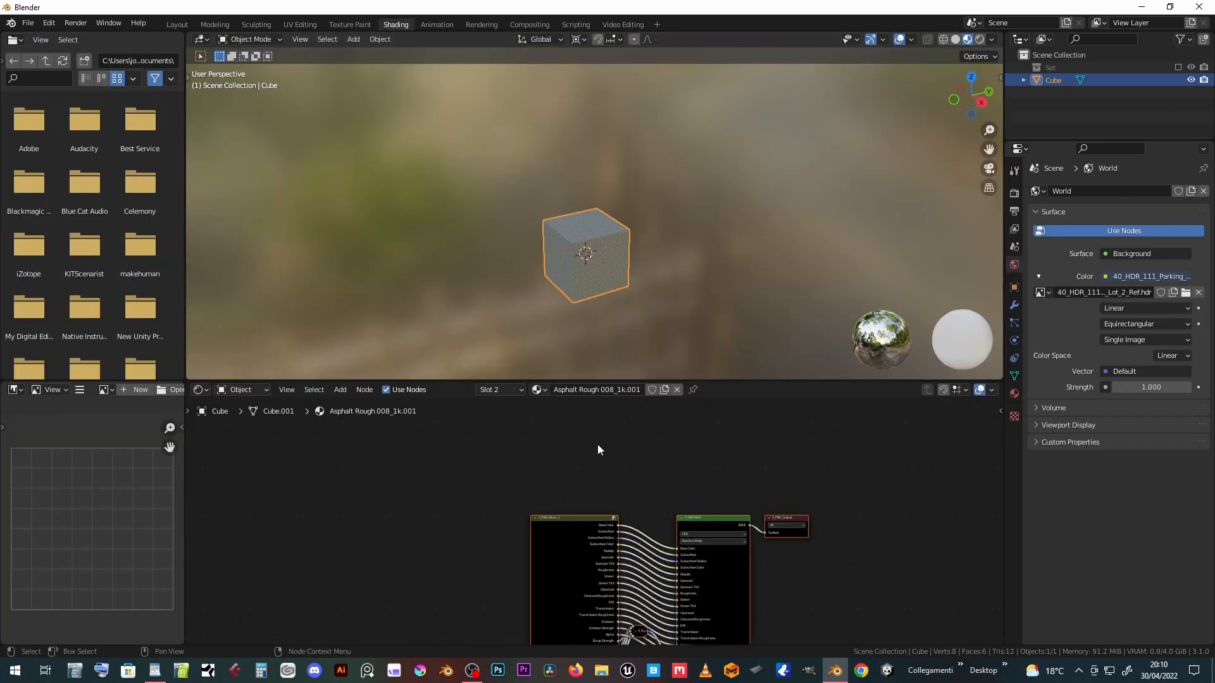
{"action": "left_click_drag", "start_coordinate": [601, 379], "coordinate": [601, 235]}
{"action": "scroll", "coordinate": [585, 353], "scroll_direction": "up", "scroll_amount": 2}
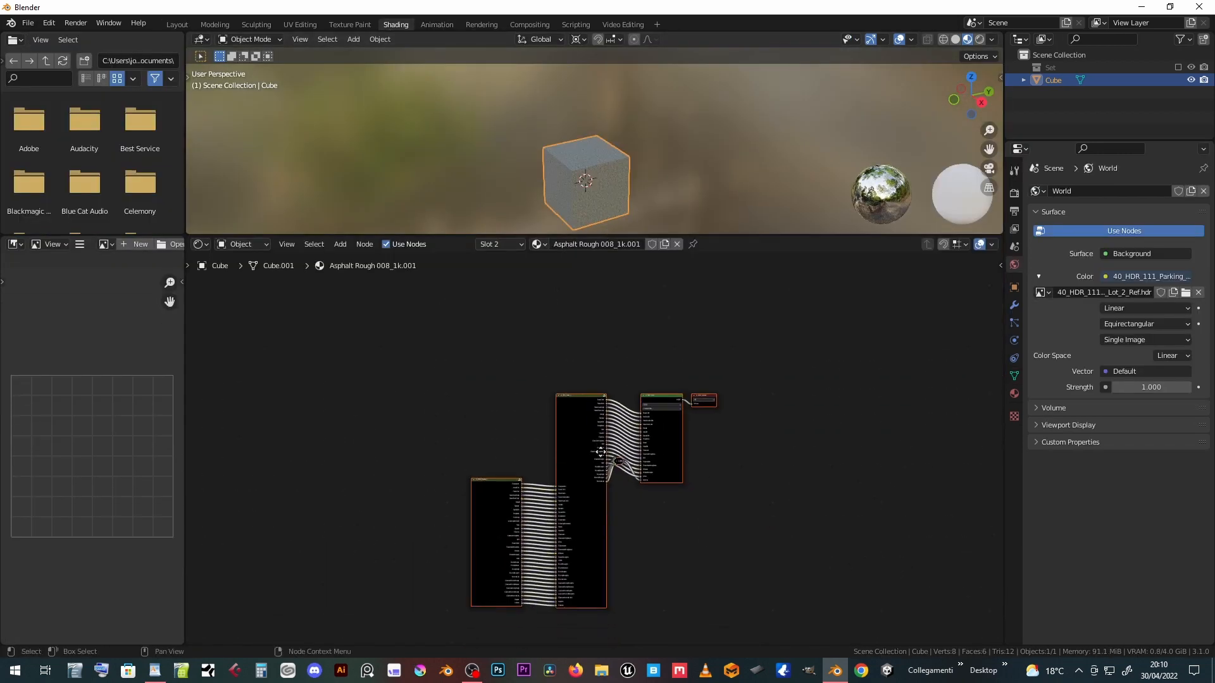
{"action": "scroll", "coordinate": [584, 356], "scroll_direction": "up", "scroll_amount": 2}
{"action": "scroll", "coordinate": [585, 350], "scroll_direction": "up", "scroll_amount": 2}
{"action": "middle_click_drag", "start_coordinate": [585, 351], "coordinate": [514, 375]}
{"action": "scroll", "coordinate": [514, 374], "scroll_direction": "down", "scroll_amount": 1}
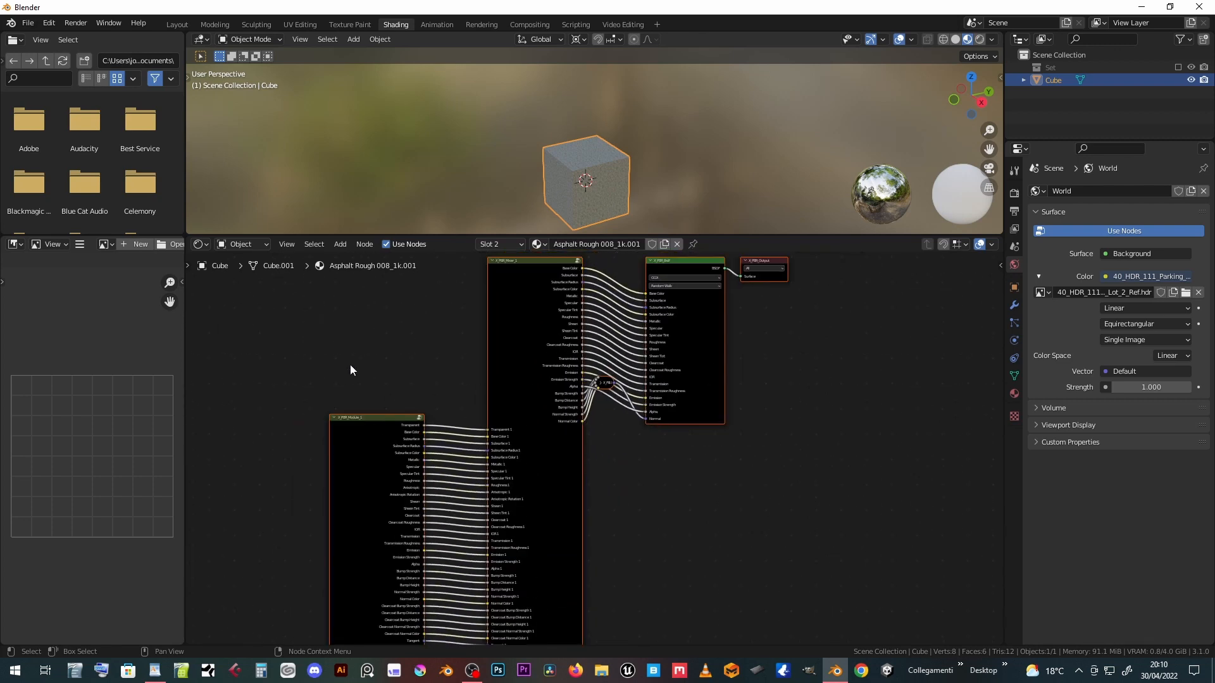
{"action": "left_click", "coordinate": [374, 431]}
{"action": "key", "text": "Tab"}
{"action": "key", "text": "Tab"}
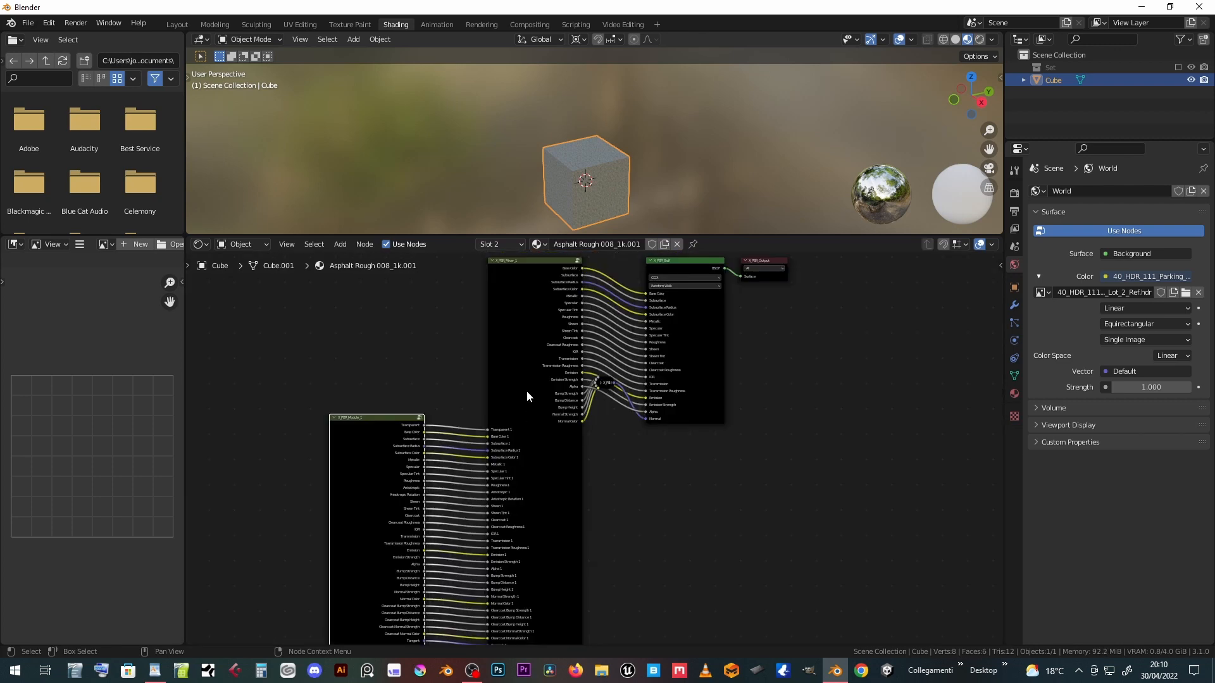
Step: Peek inside the smaller group nodes, then return to the Layout workspace
{"action": "left_click", "coordinate": [526, 387]}
{"action": "key", "text": "Tab"}
{"action": "key", "text": "Tab"}
{"action": "key", "text": "Tab"}
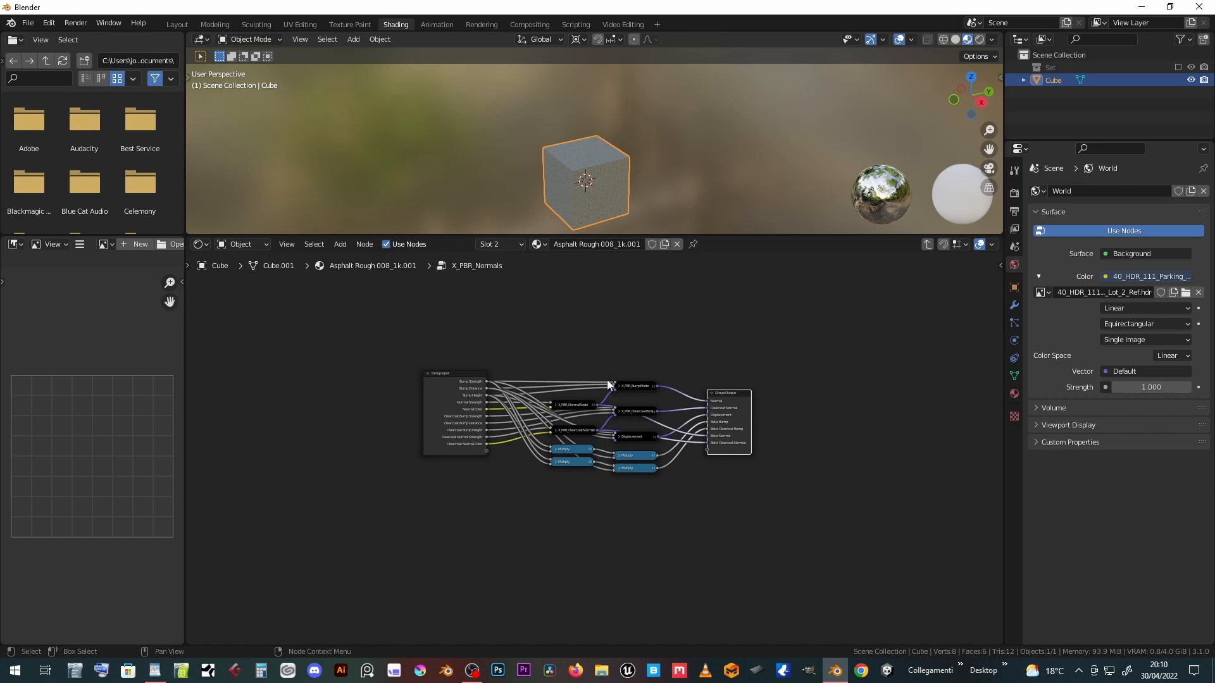
{"action": "key", "text": "Tab"}
{"action": "left_click", "coordinate": [604, 382]}
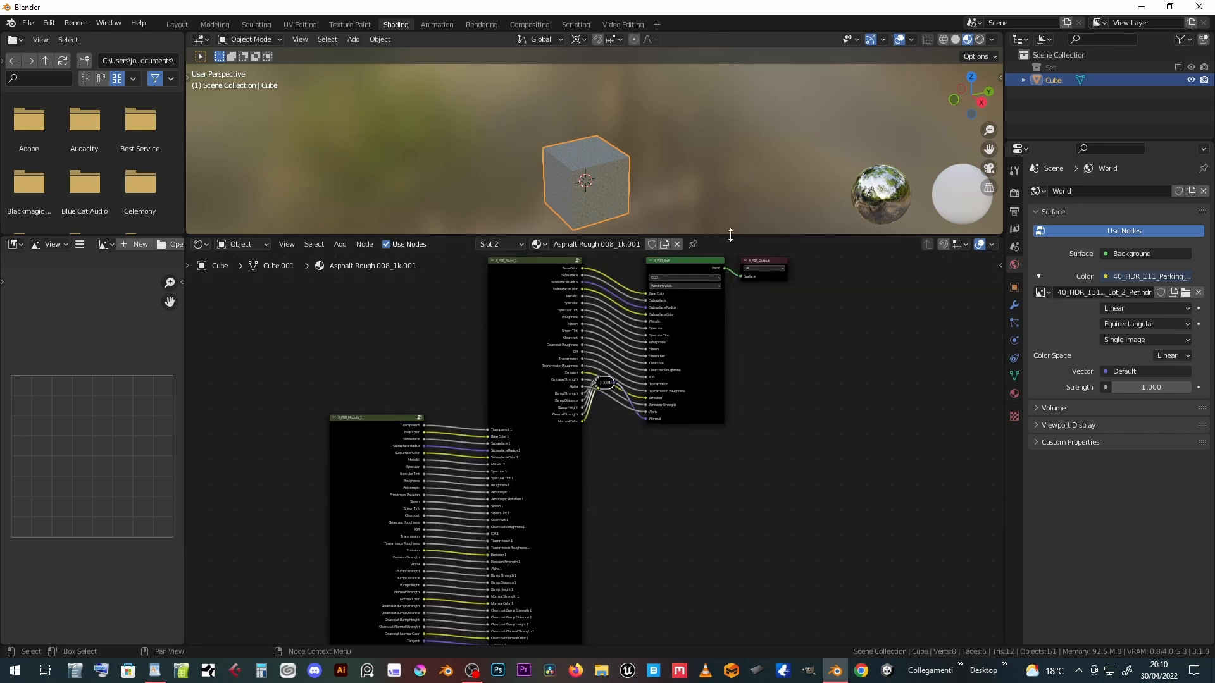
{"action": "left_click_drag", "start_coordinate": [730, 234], "coordinate": [727, 475]}
{"action": "left_click", "coordinate": [181, 26]}
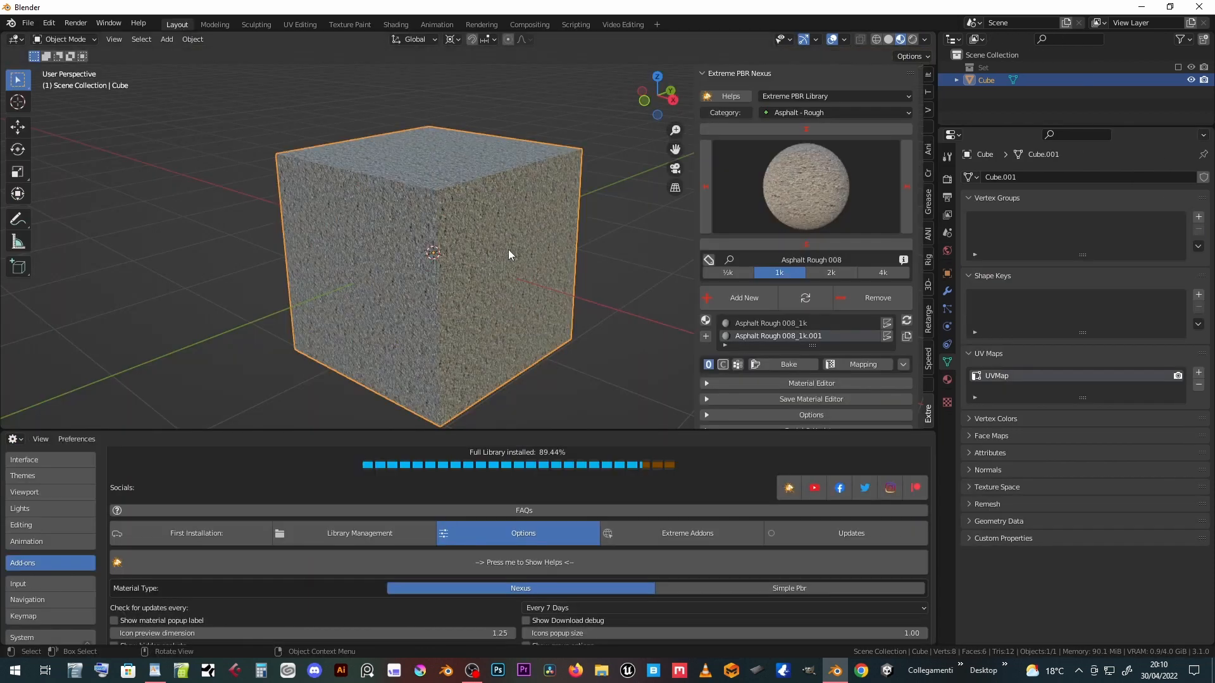
Step: Set the material type to Simple Pbr and add Asphalt Rough 008 to the cube again
{"action": "left_click", "coordinate": [779, 590]}
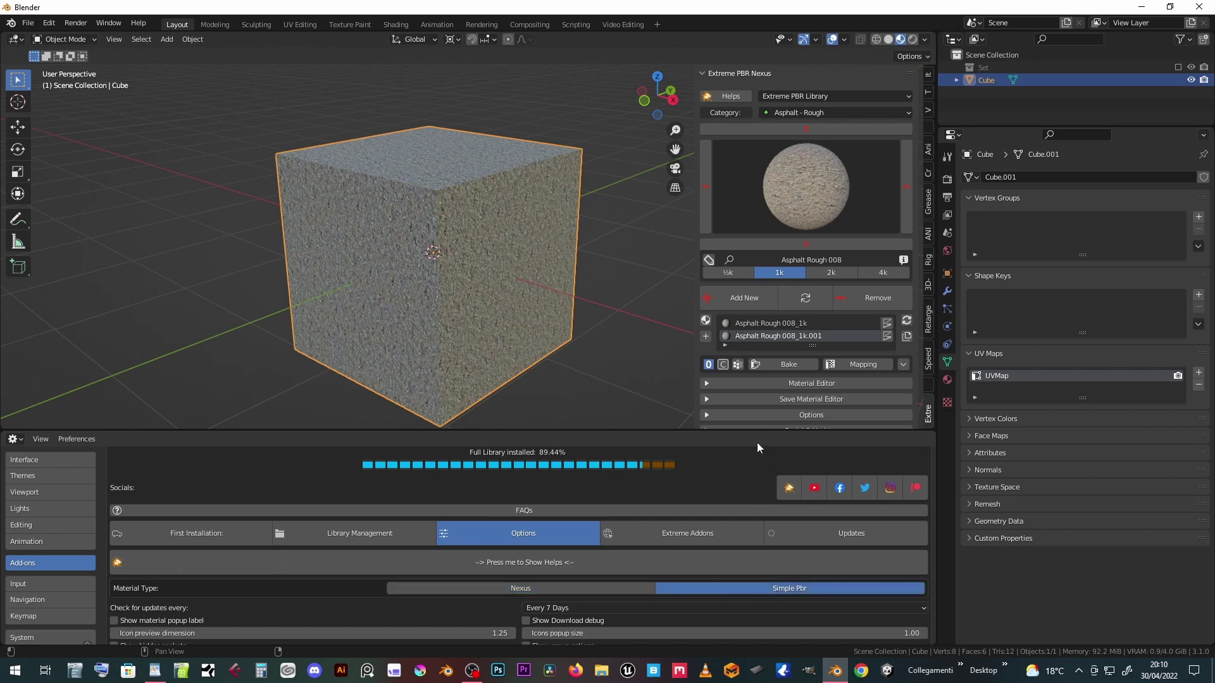
{"action": "left_click", "coordinate": [805, 297]}
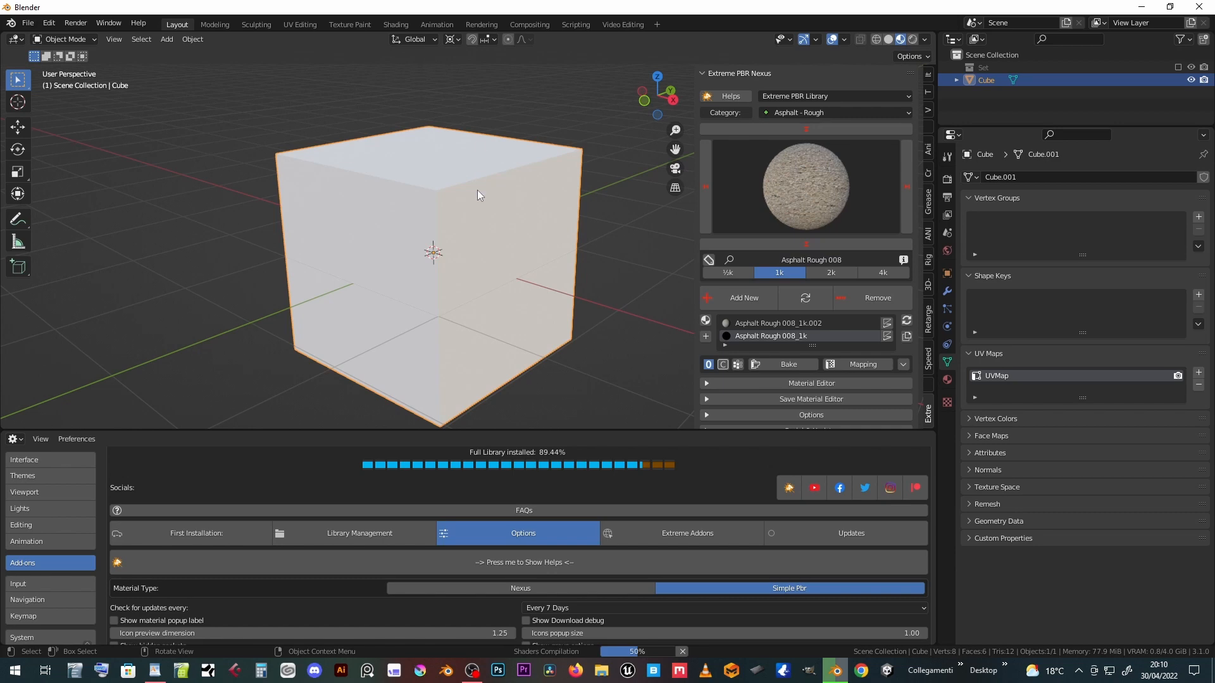
Step: Fit the Simple PBR material's whole node tree in view in the Shading workspace
{"action": "left_click", "coordinate": [396, 24]}
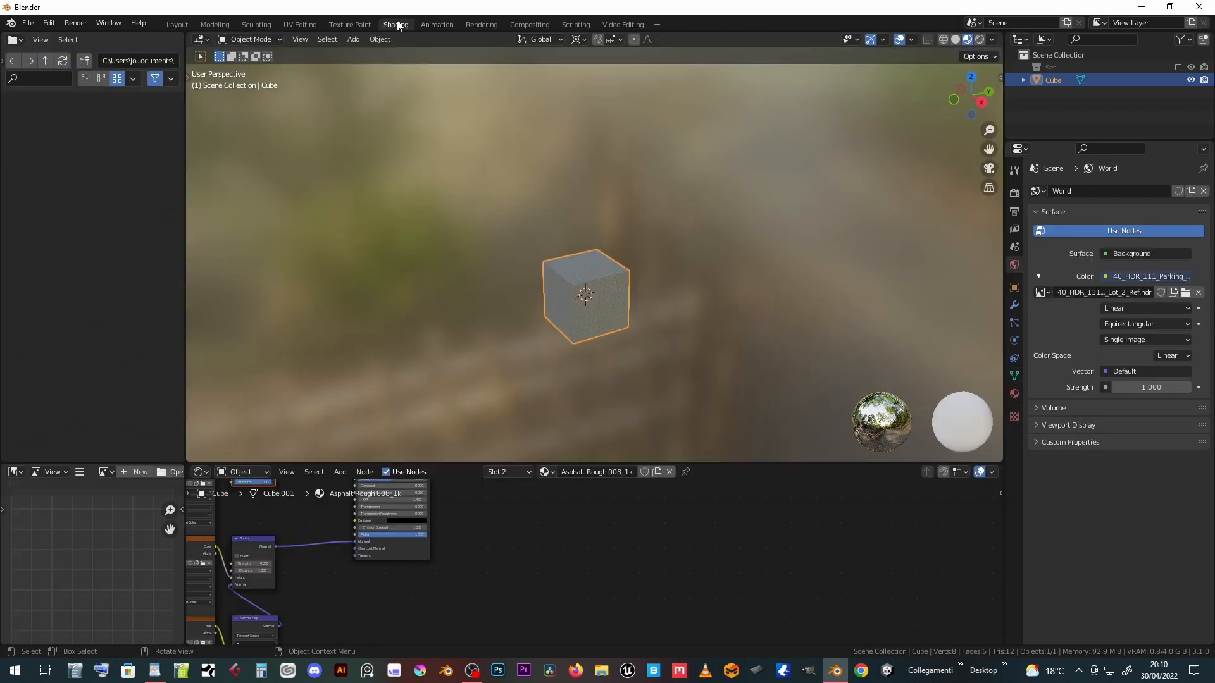
{"action": "left_click_drag", "start_coordinate": [707, 462], "coordinate": [707, 200]}
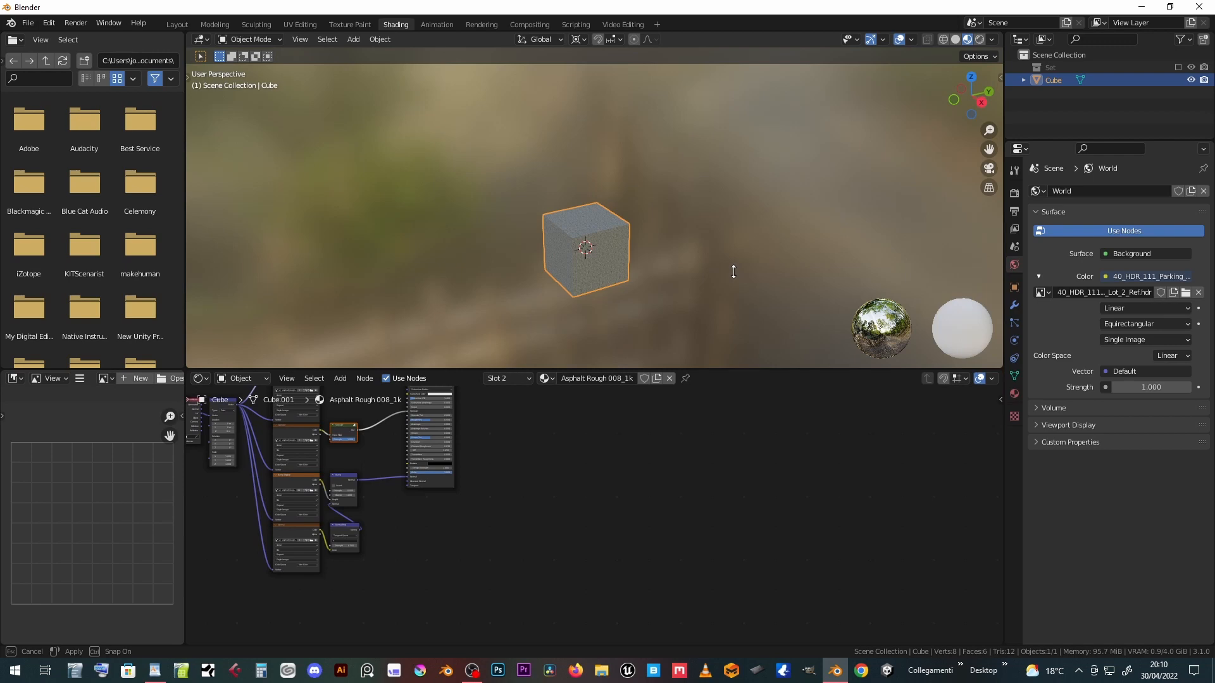
{"action": "key", "text": "Home"}
{"action": "scroll", "coordinate": [651, 408], "scroll_direction": "up", "scroll_amount": 2}
{"action": "scroll", "coordinate": [608, 410], "scroll_direction": "up", "scroll_amount": 2}
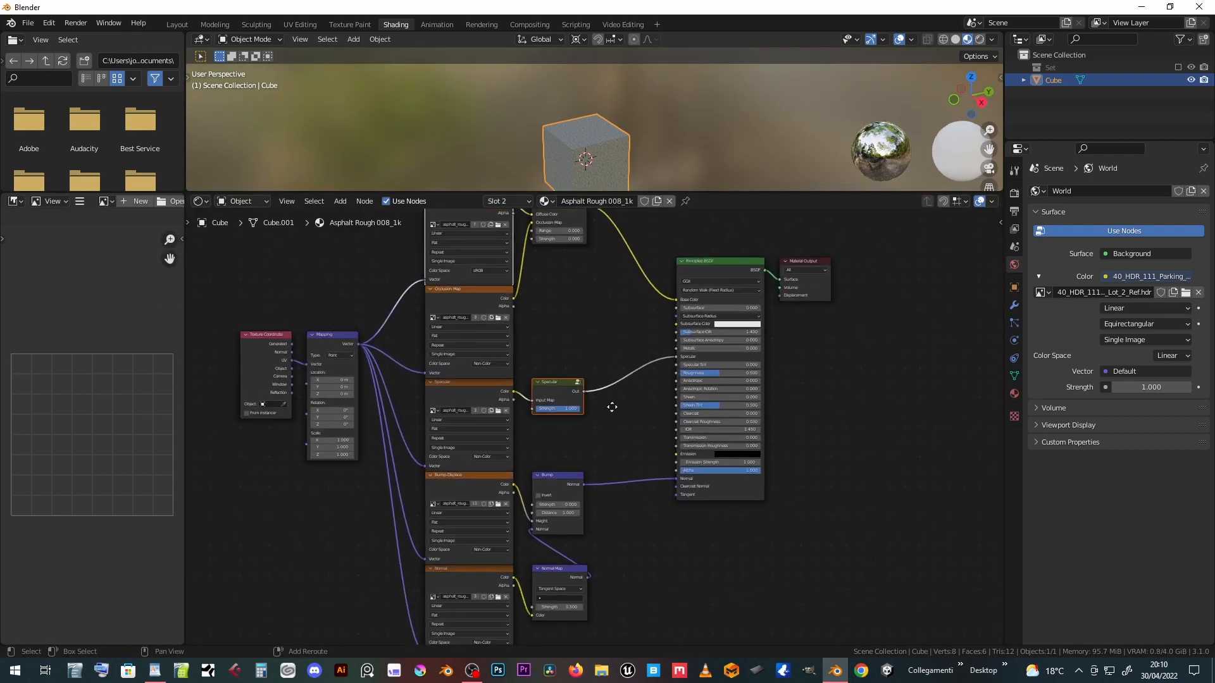
{"action": "middle_click_drag", "start_coordinate": [608, 409], "coordinate": [717, 415]}
Step: Inspect each image texture node's map, including the normal map, then return to Layout
{"action": "left_click", "coordinate": [592, 352]}
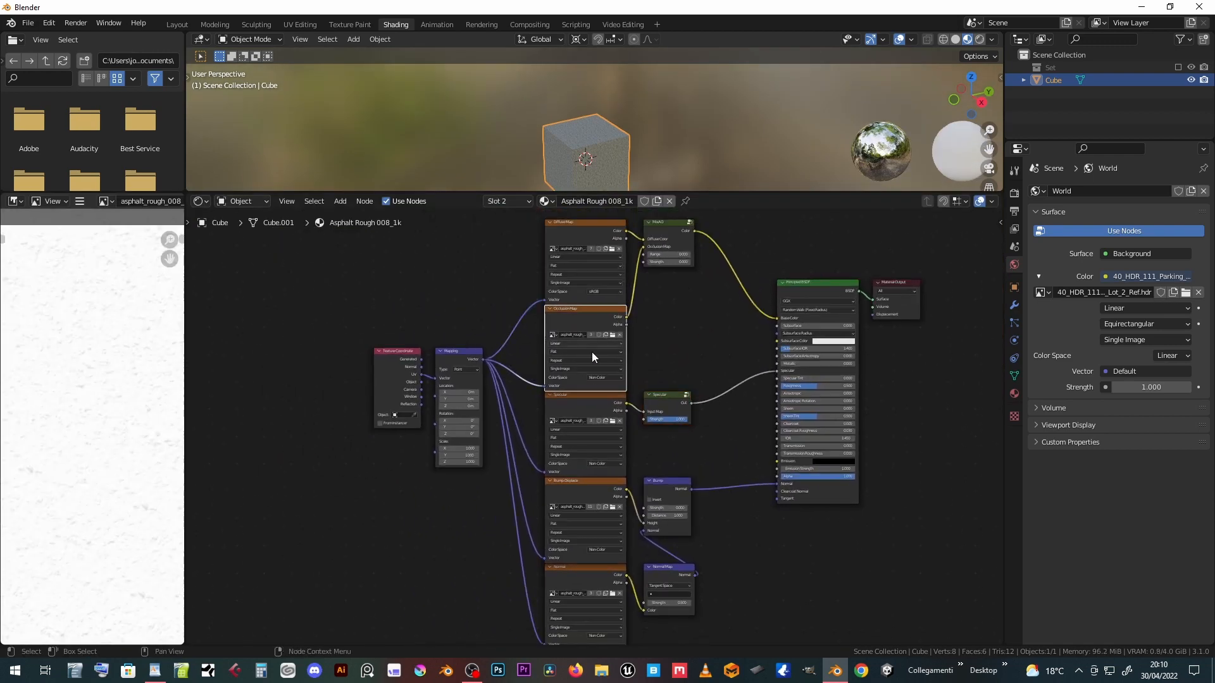
{"action": "left_click", "coordinate": [589, 410]}
{"action": "left_click", "coordinate": [580, 488]}
{"action": "left_click", "coordinate": [577, 571]}
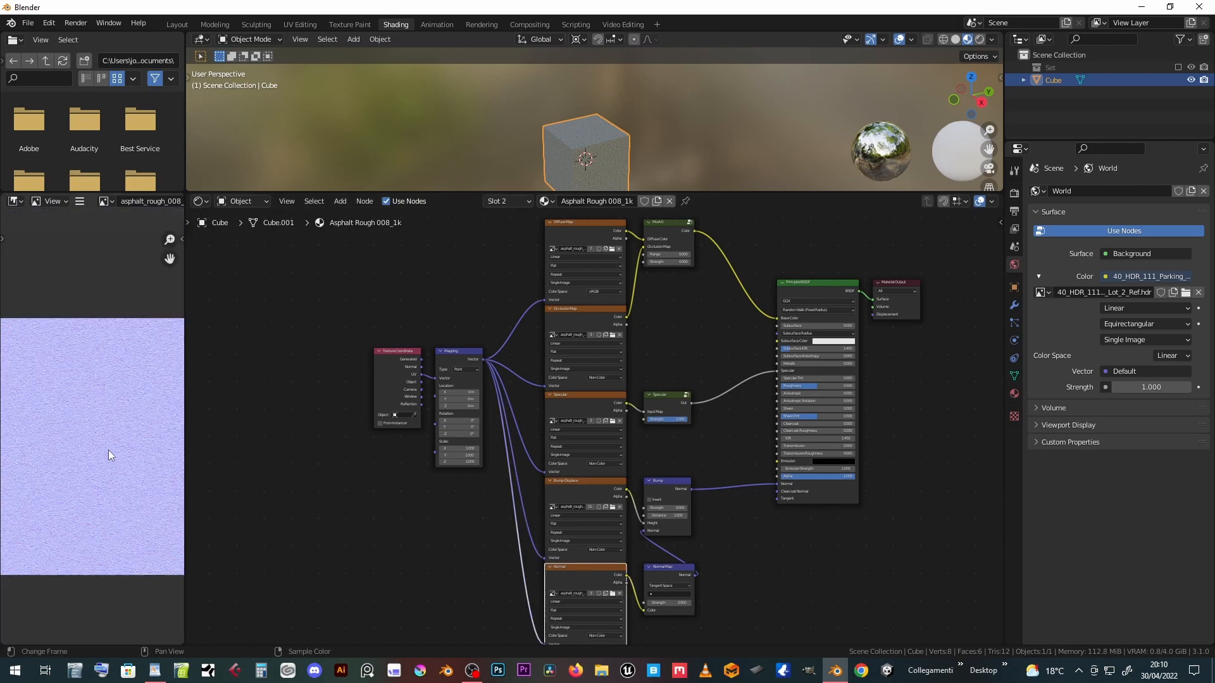
{"action": "scroll", "coordinate": [109, 450], "scroll_direction": "down", "scroll_amount": 5}
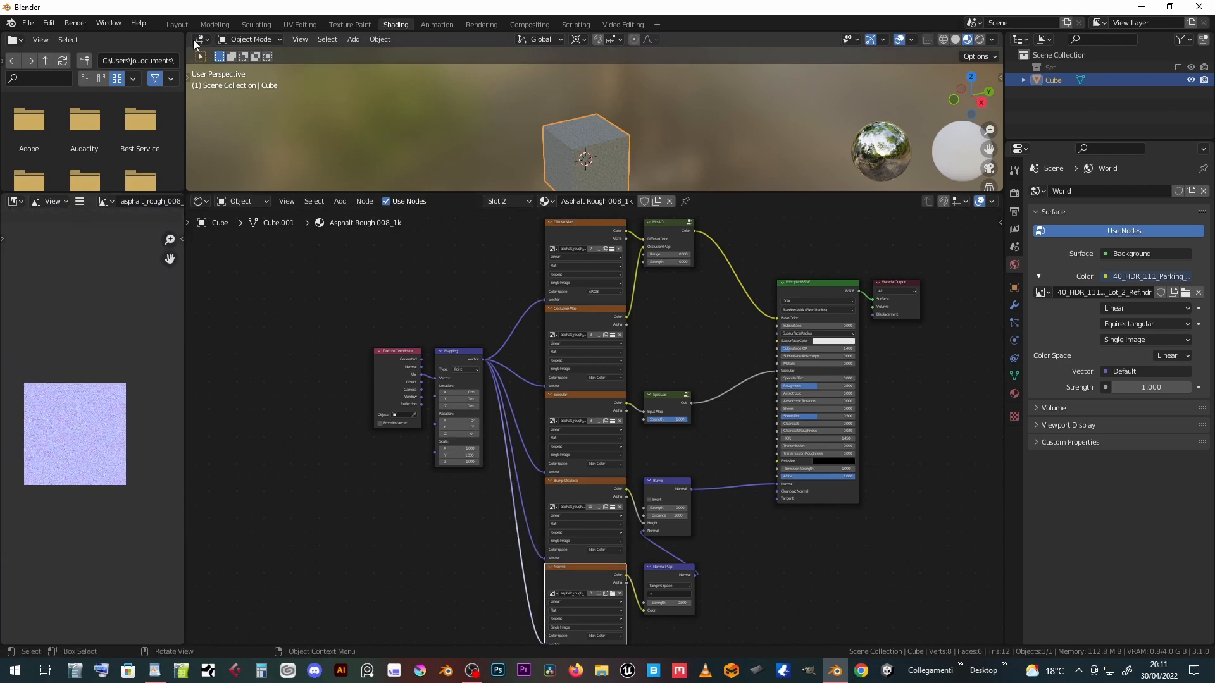
{"action": "left_click", "coordinate": [176, 24]}
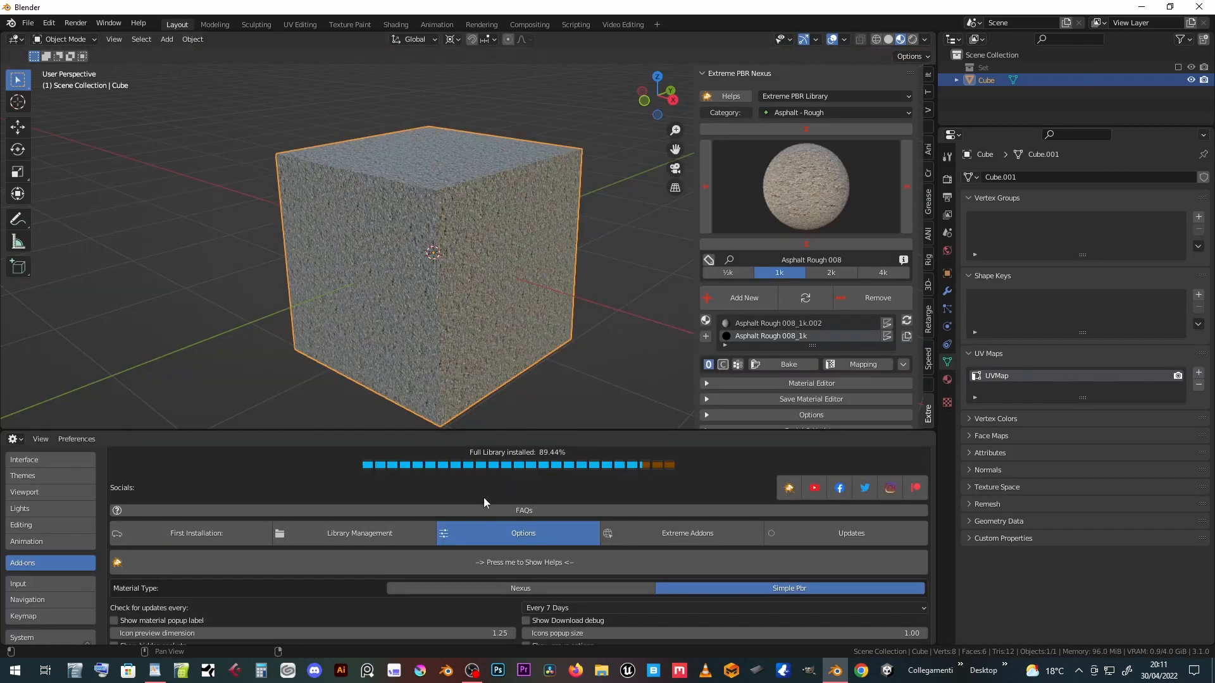
{"action": "scroll", "coordinate": [457, 527], "scroll_direction": "down", "scroll_amount": 1}
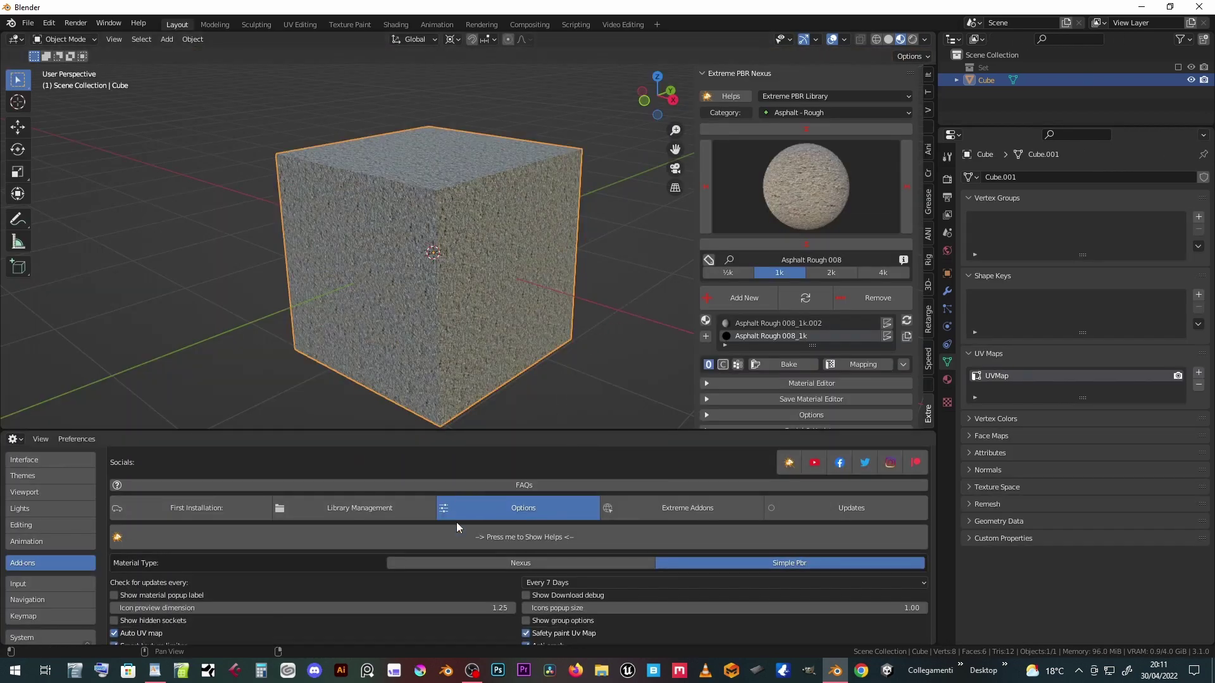
Step: Keep the add-on's update check frequency at Every 7 Days
{"action": "left_click", "coordinate": [643, 580]}
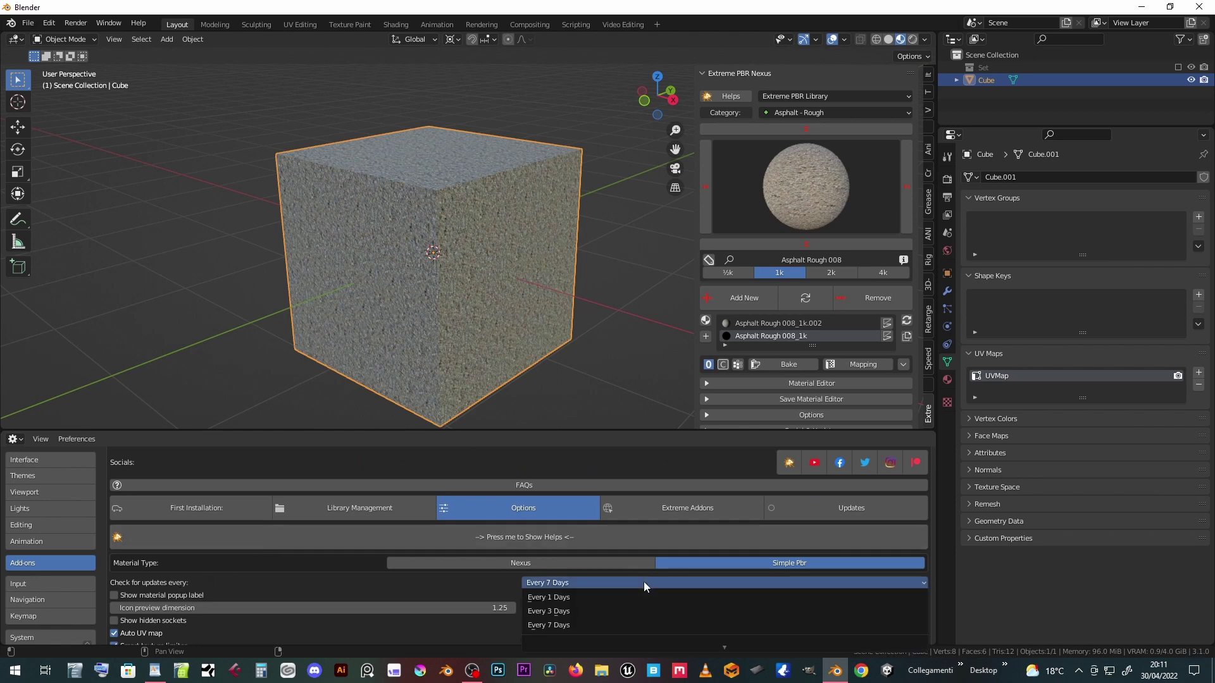
{"action": "left_click", "coordinate": [606, 626]}
{"action": "scroll", "coordinate": [571, 590], "scroll_direction": "down", "scroll_amount": 2}
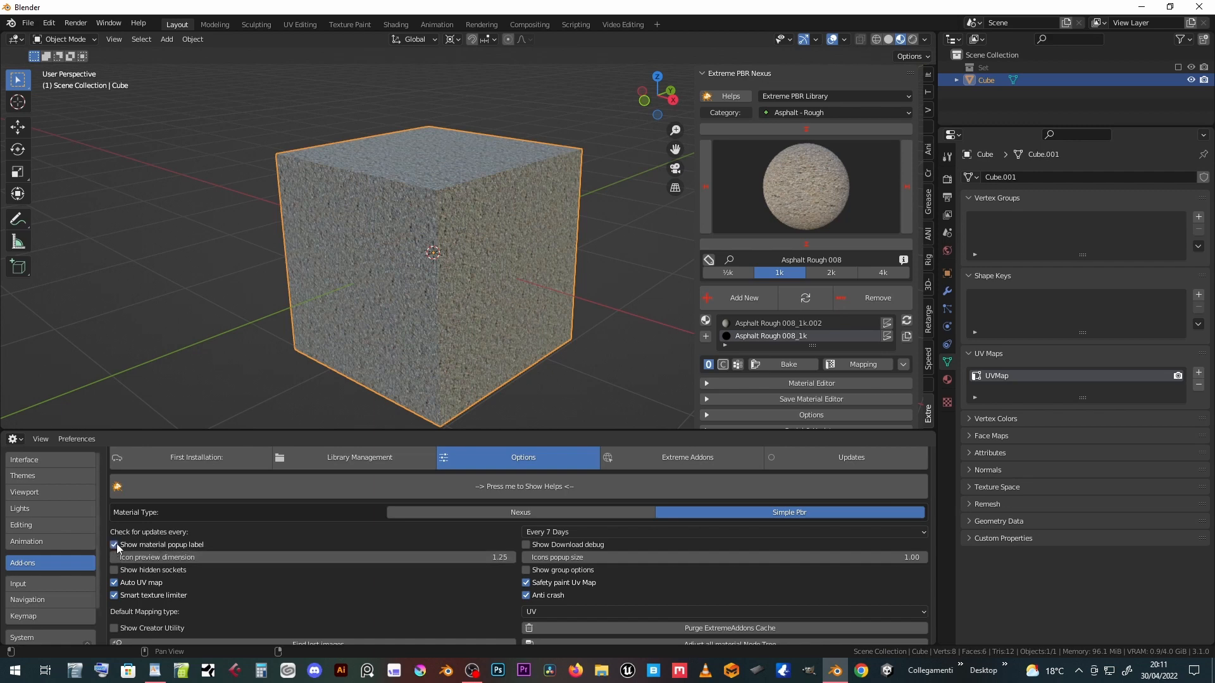
Step: Turn off 'Show material popup label' and compare the thumbnail popup with and without labels
{"action": "left_click", "coordinate": [791, 175]}
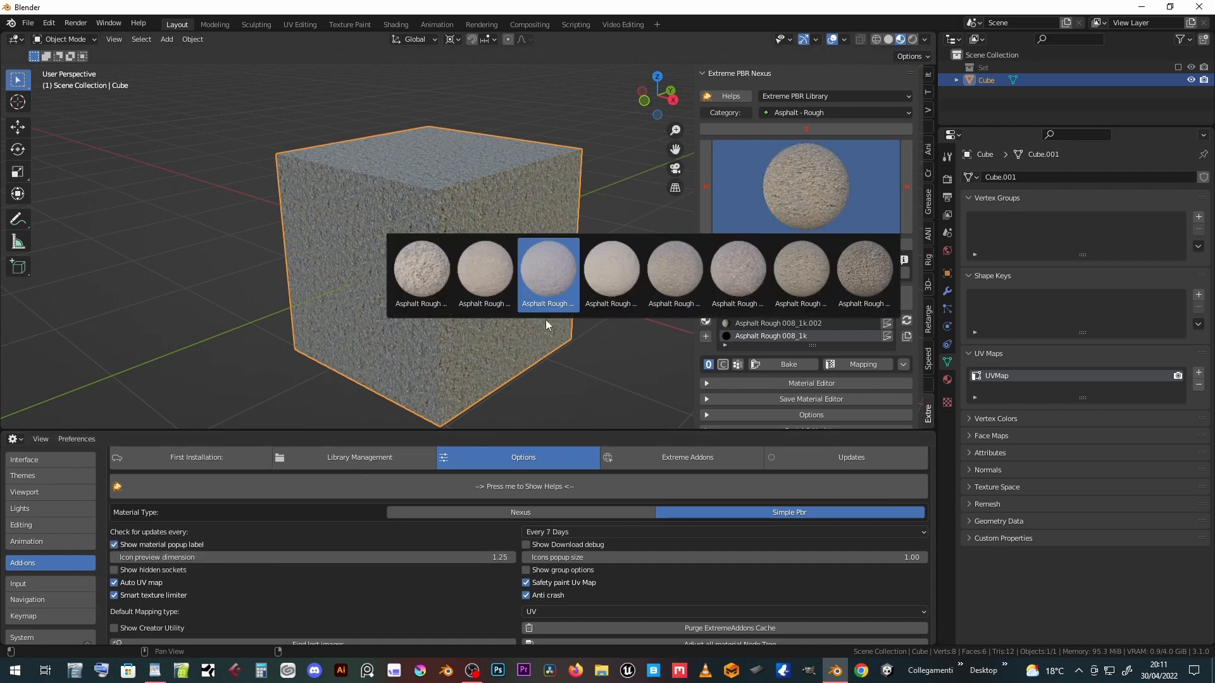
{"action": "left_click", "coordinate": [115, 545]}
{"action": "left_click", "coordinate": [801, 195]}
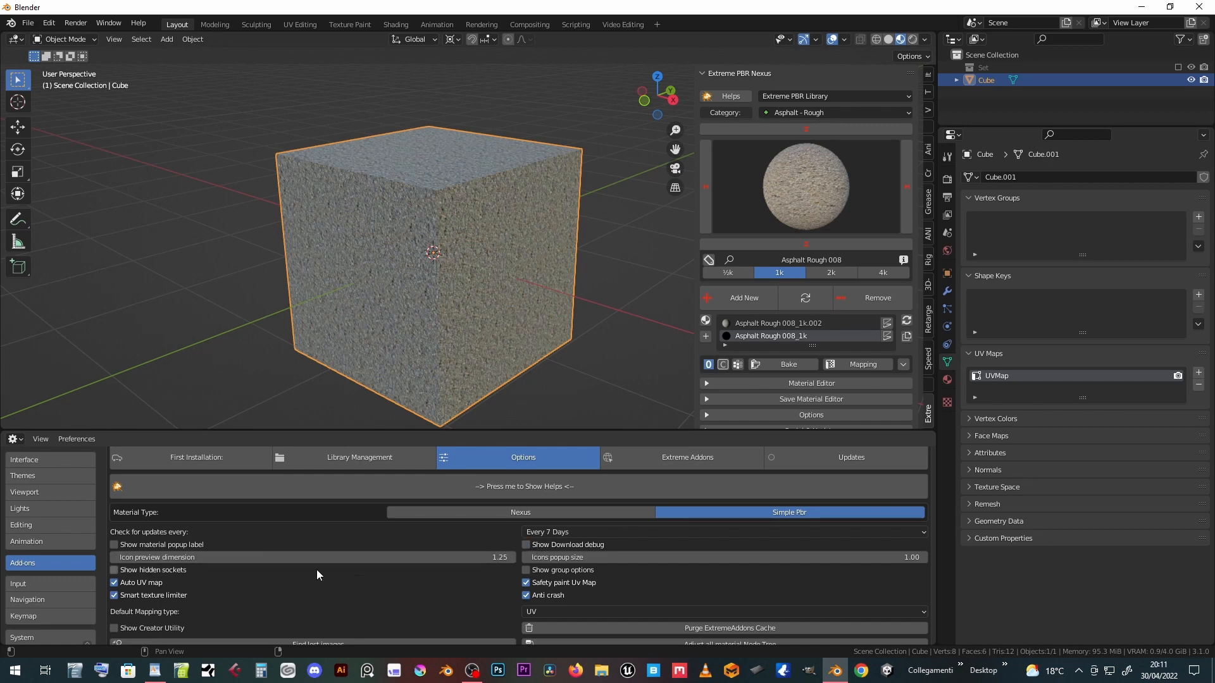
{"action": "mouse_move", "coordinate": [495, 558]}
{"action": "left_mouse_down"}
{"action": "mouse_move", "coordinate": [436, 557]}
{"action": "mouse_move", "coordinate": [497, 559]}
{"action": "left_mouse_up"}
{"action": "left_click", "coordinate": [497, 559]}
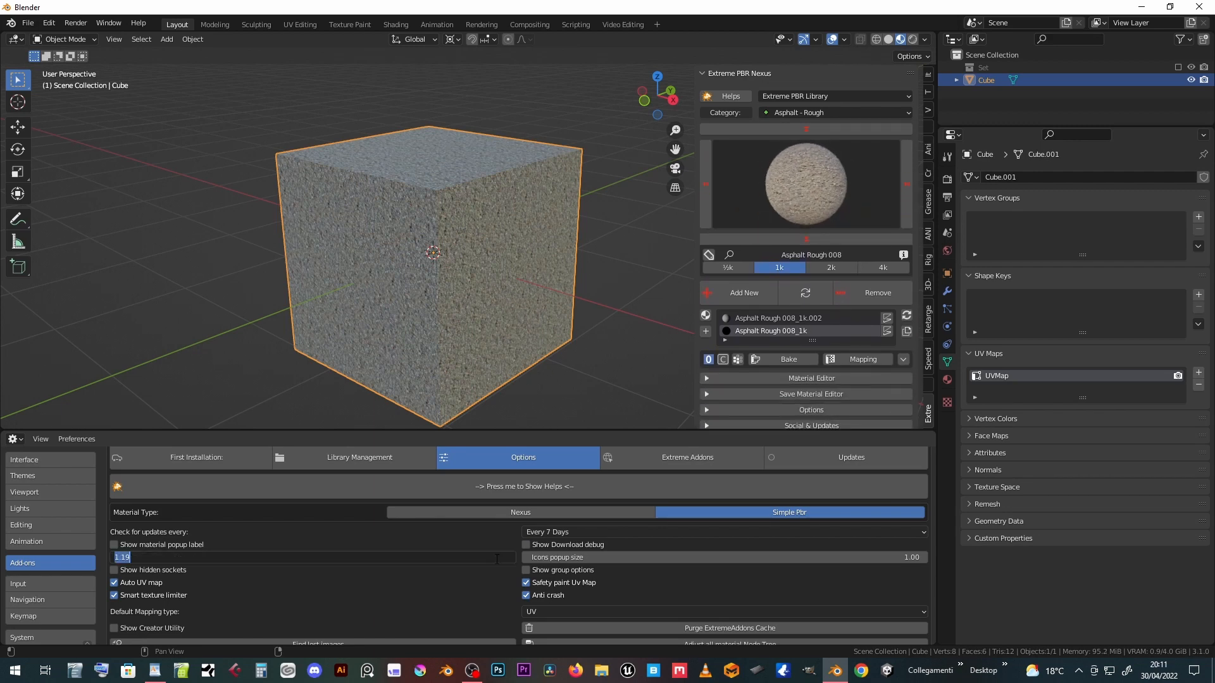
{"action": "type", "text": "1.25"}
{"action": "key", "text": "Return"}
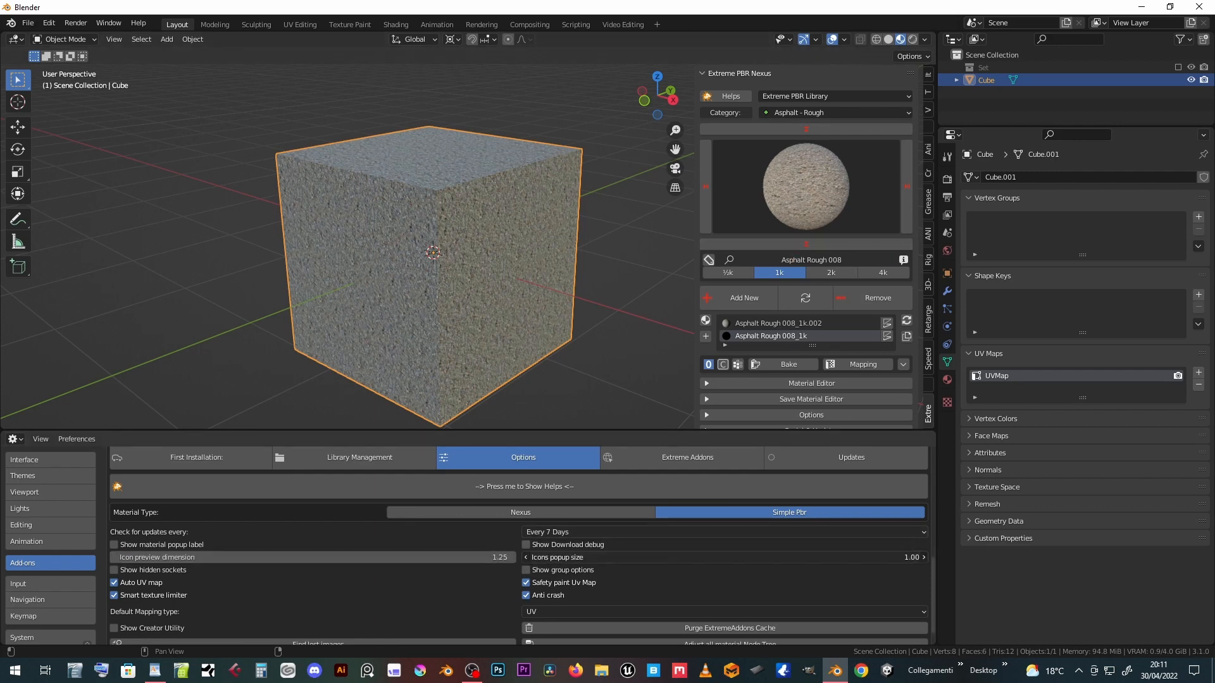
{"action": "left_click_drag", "start_coordinate": [911, 558], "coordinate": [883, 557]}
{"action": "left_click", "coordinate": [791, 200]}
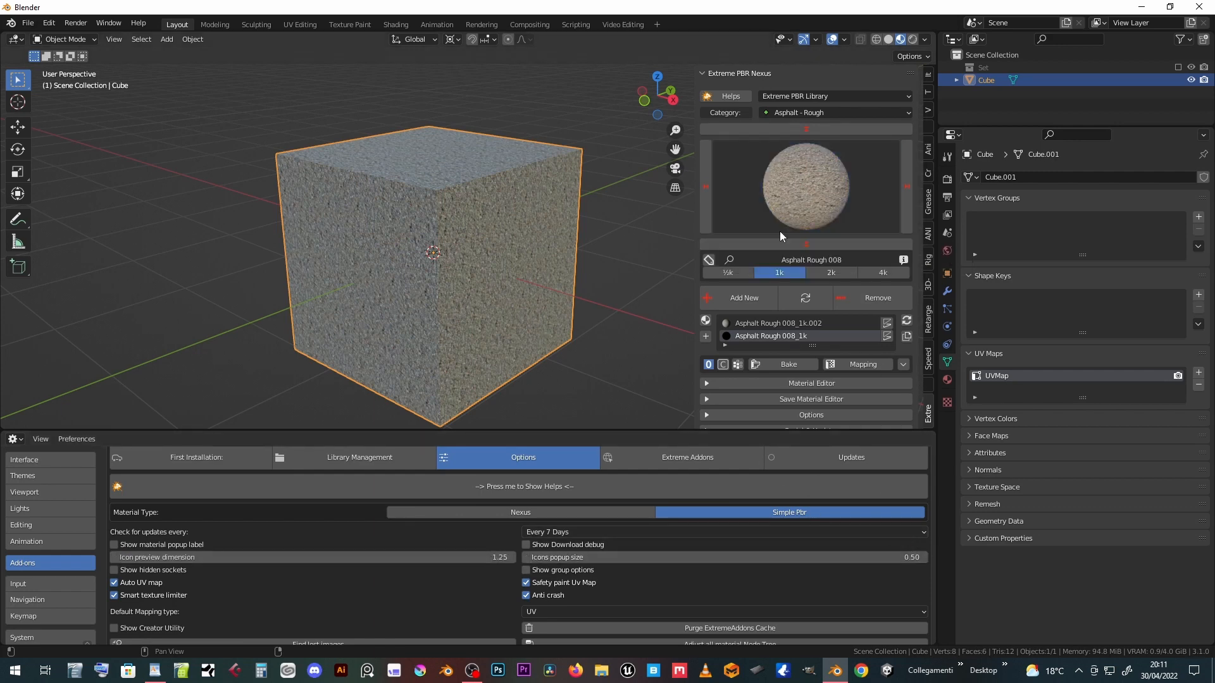
{"action": "left_click", "coordinate": [844, 558]}
{"action": "type", "text": "2"}
{"action": "key", "text": "Return"}
{"action": "left_click", "coordinate": [792, 195]}
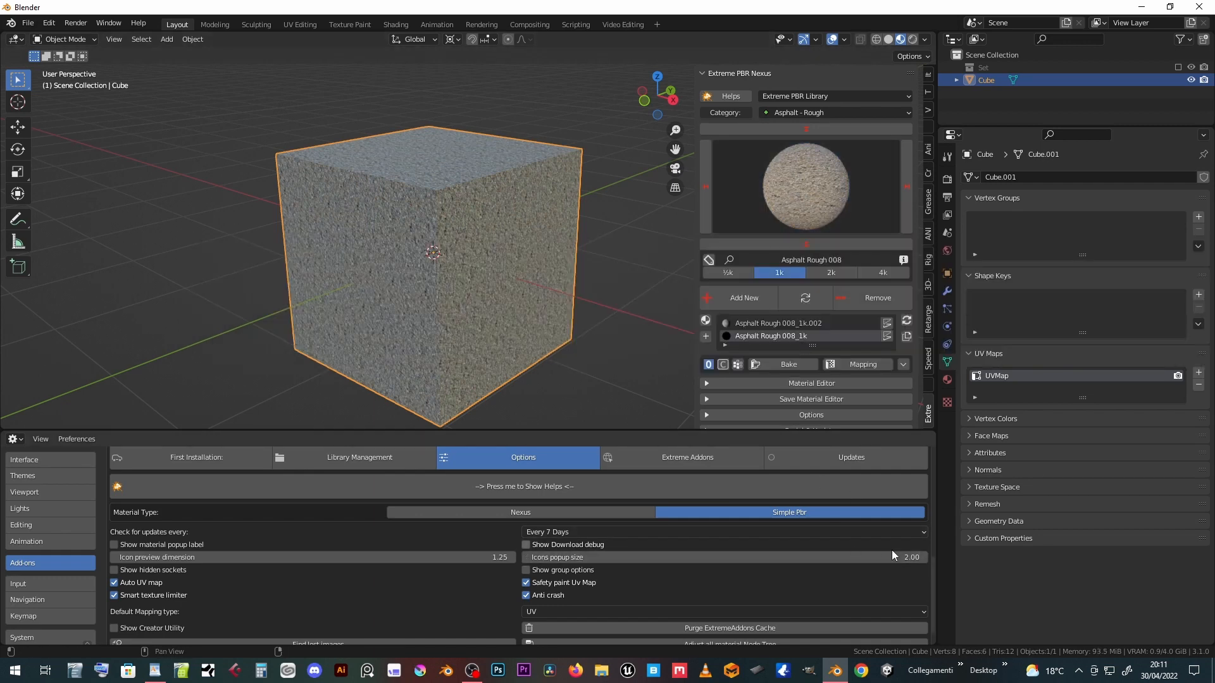
{"action": "left_click", "coordinate": [903, 552]}
{"action": "type", "text": "1"}
{"action": "key", "text": "Return"}
Step: Enable hidden sockets, then show the add-on preferences beside the node tree in Shading
{"action": "left_click", "coordinate": [115, 570]}
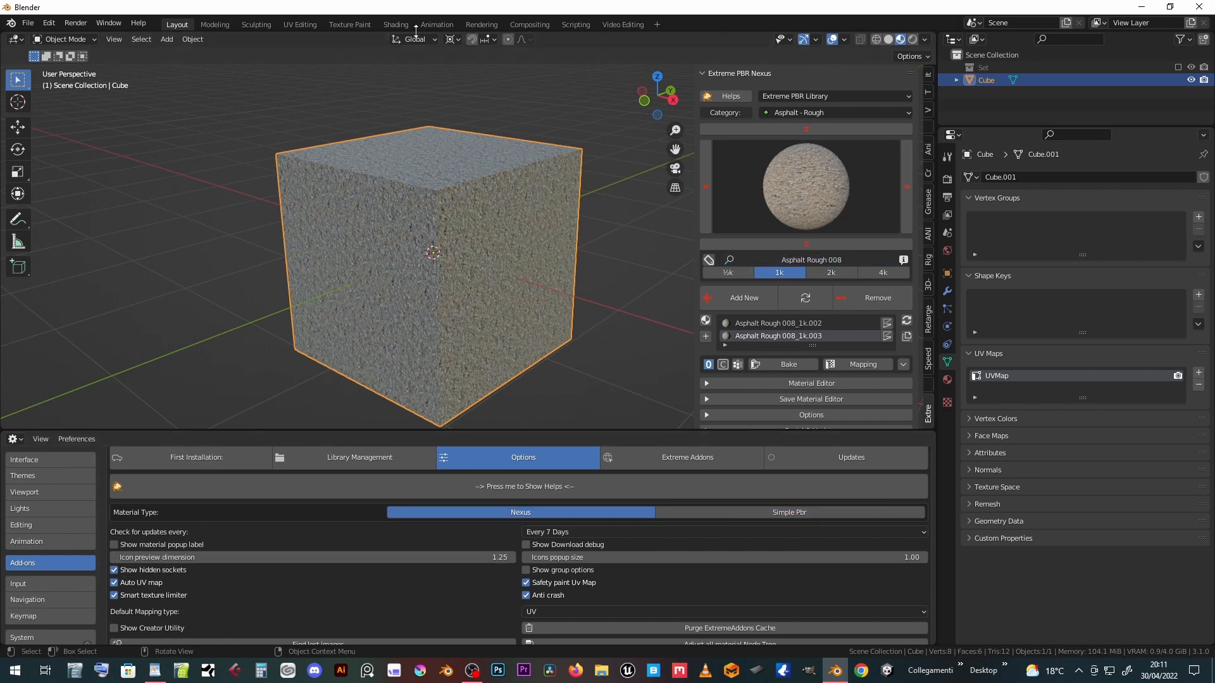
{"action": "left_click", "coordinate": [396, 24]}
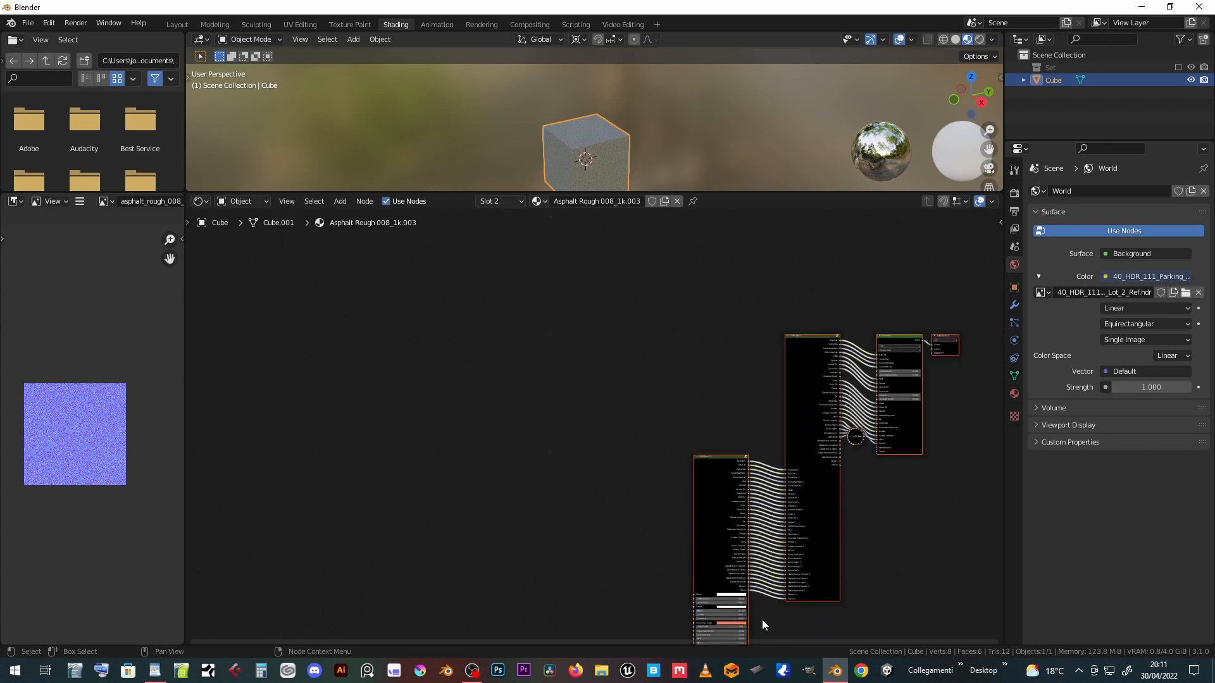
{"action": "middle_click_drag", "start_coordinate": [760, 624], "coordinate": [518, 479]}
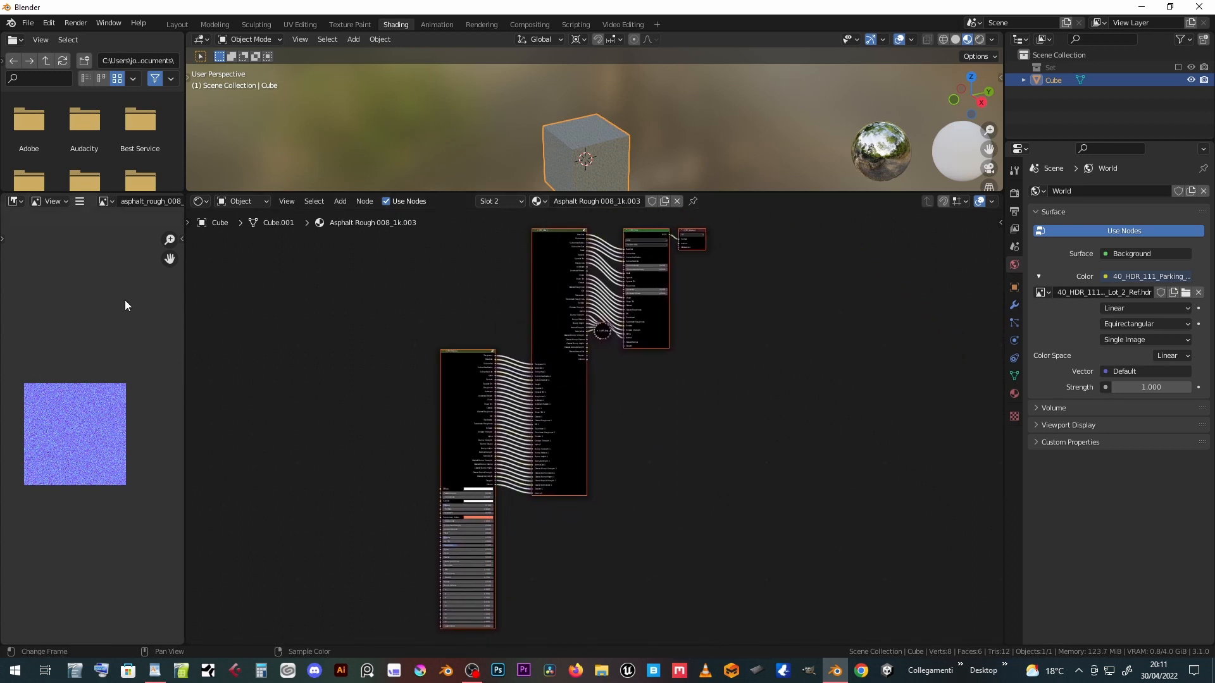
{"action": "left_click_drag", "start_coordinate": [186, 352], "coordinate": [377, 371]}
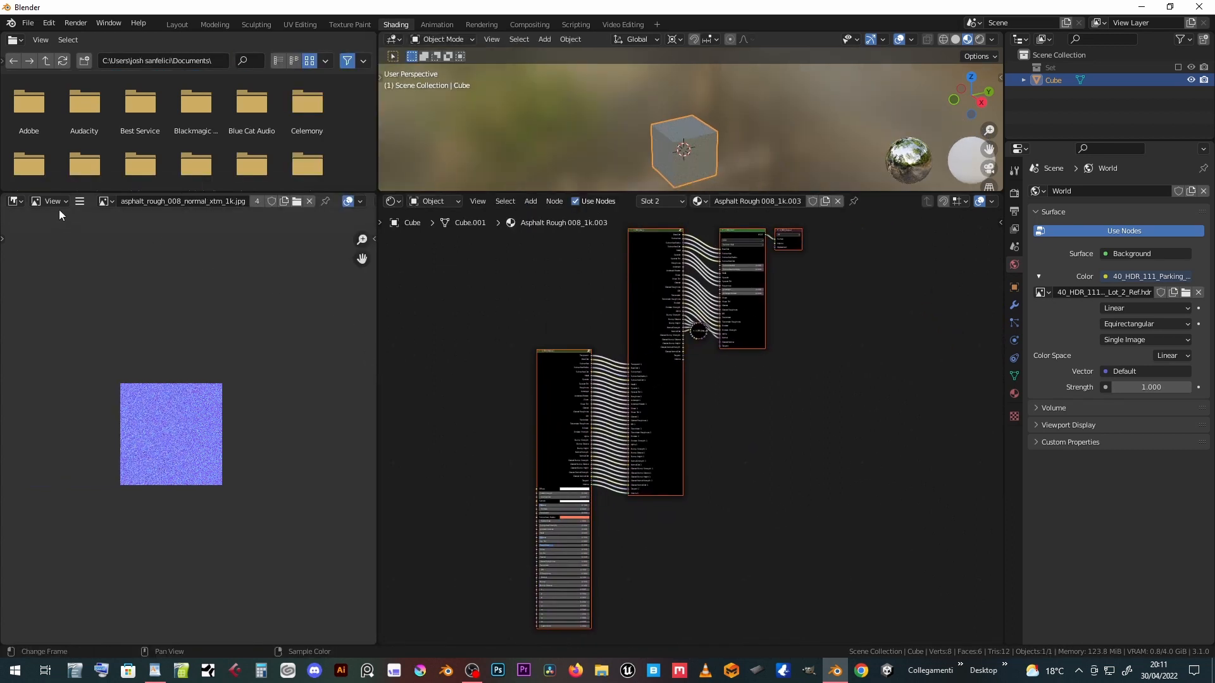
{"action": "left_click", "coordinate": [16, 201]}
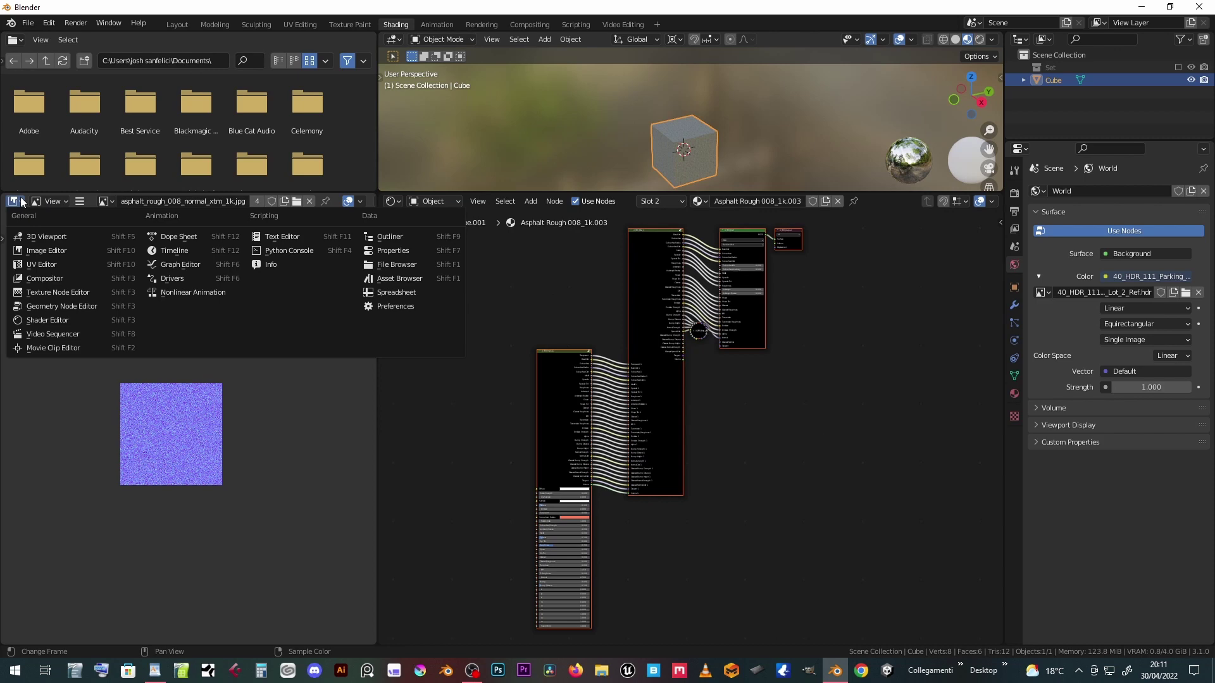
{"action": "left_click", "coordinate": [394, 306]}
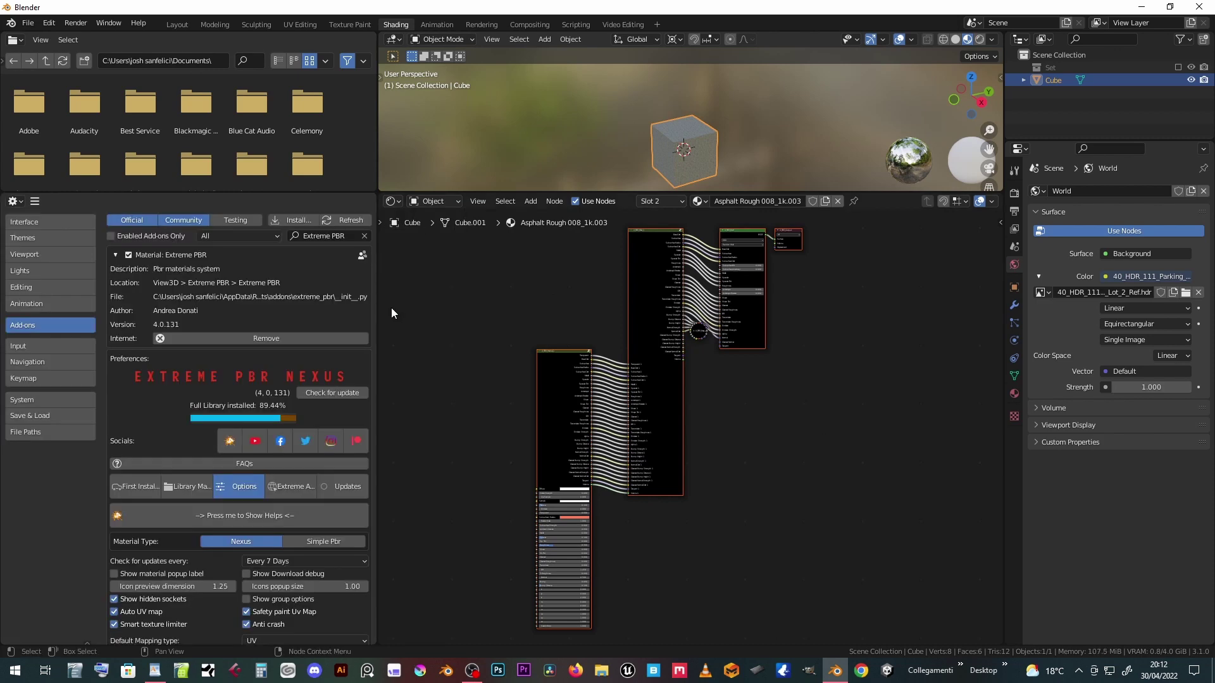
Step: Compare the node with hidden sockets and group options toggled, leaving both off
{"action": "left_click", "coordinate": [114, 600]}
{"action": "left_click", "coordinate": [114, 601]}
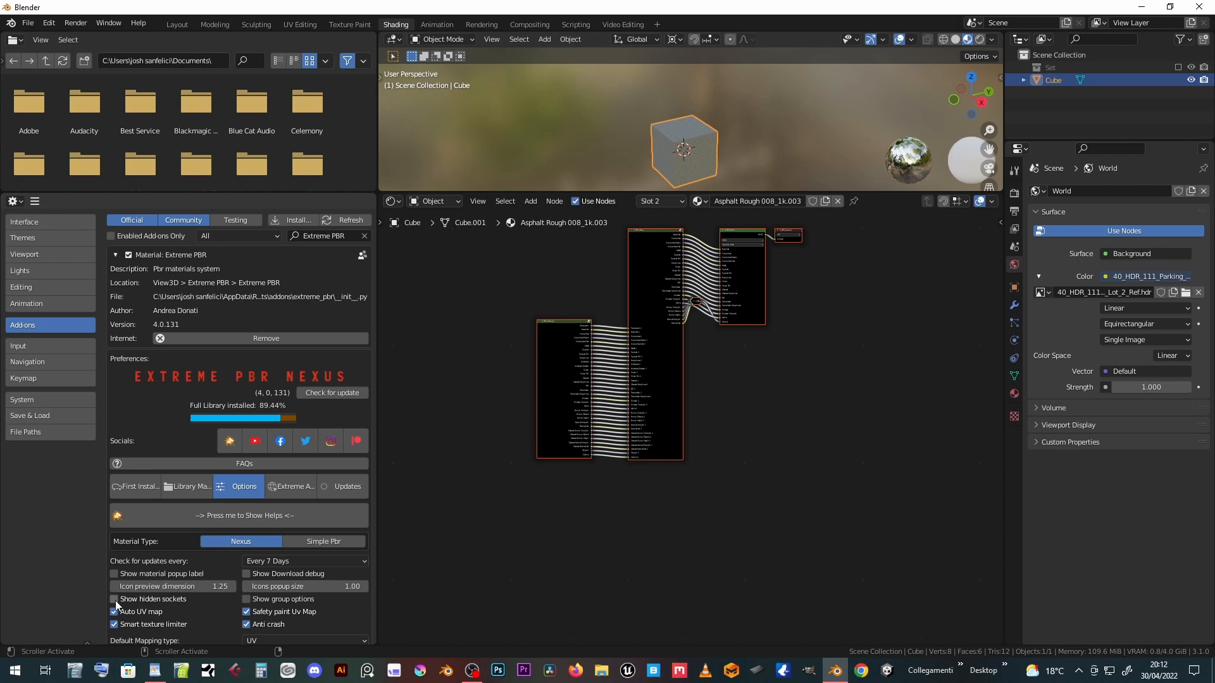
{"action": "left_click", "coordinate": [247, 601]}
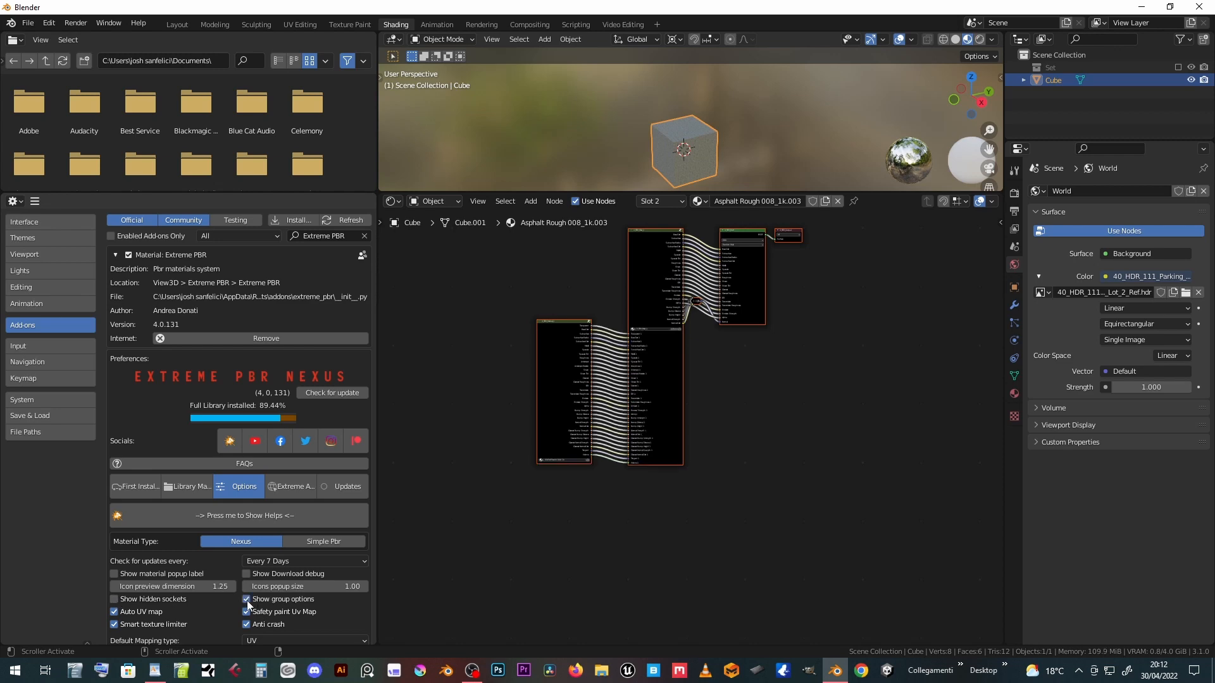
{"action": "left_click", "coordinate": [247, 601]}
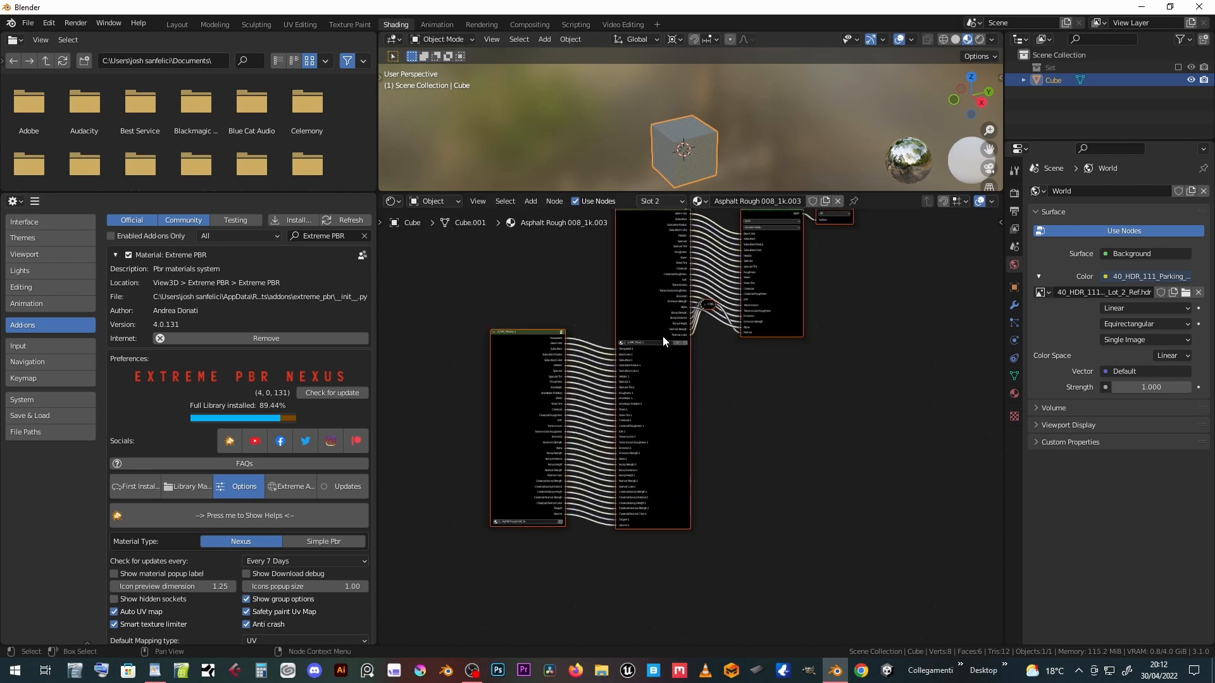
{"action": "scroll", "coordinate": [663, 336], "scroll_direction": "up", "scroll_amount": 3}
{"action": "scroll", "coordinate": [658, 327], "scroll_direction": "up", "scroll_amount": 3}
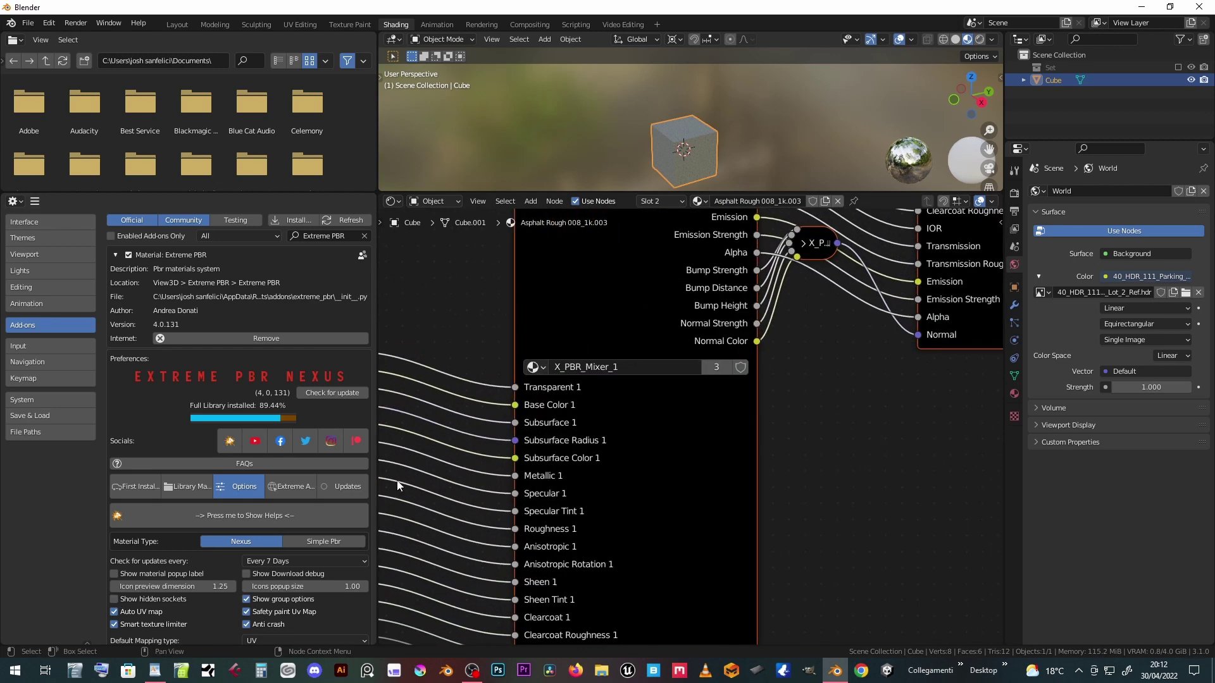
{"action": "left_click", "coordinate": [249, 600]}
{"action": "left_click", "coordinate": [253, 601]}
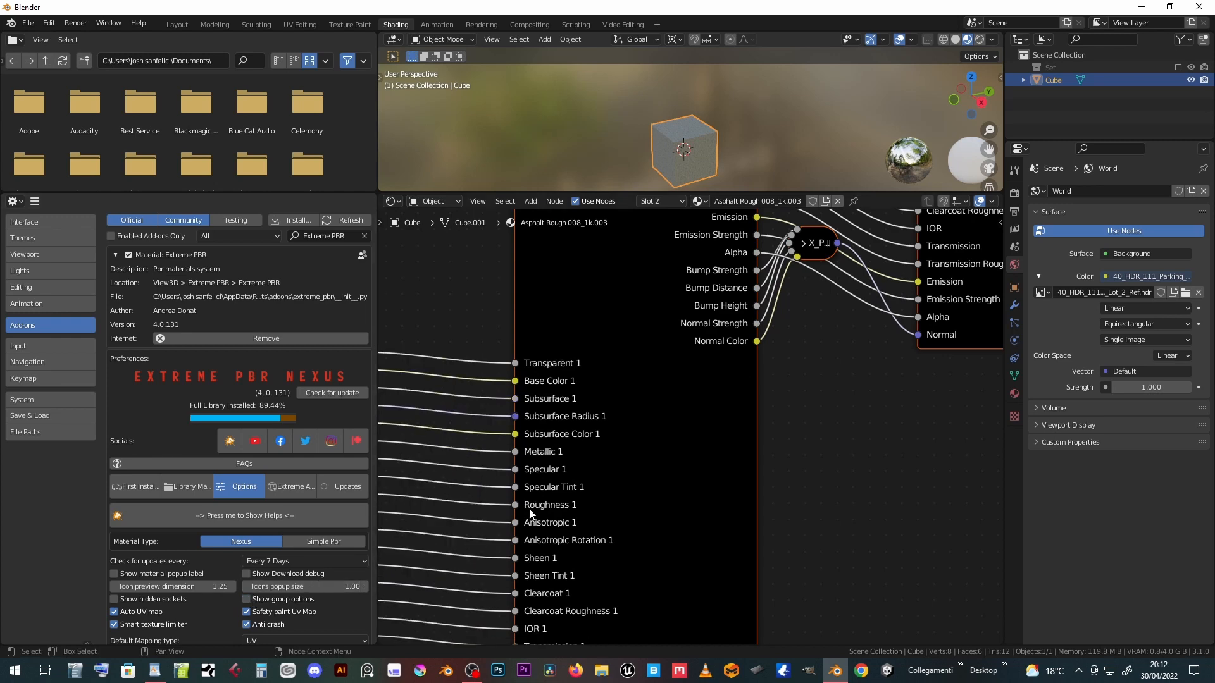
{"action": "scroll", "coordinate": [586, 459], "scroll_direction": "down", "scroll_amount": 3}
{"action": "scroll", "coordinate": [532, 484], "scroll_direction": "down", "scroll_amount": 3}
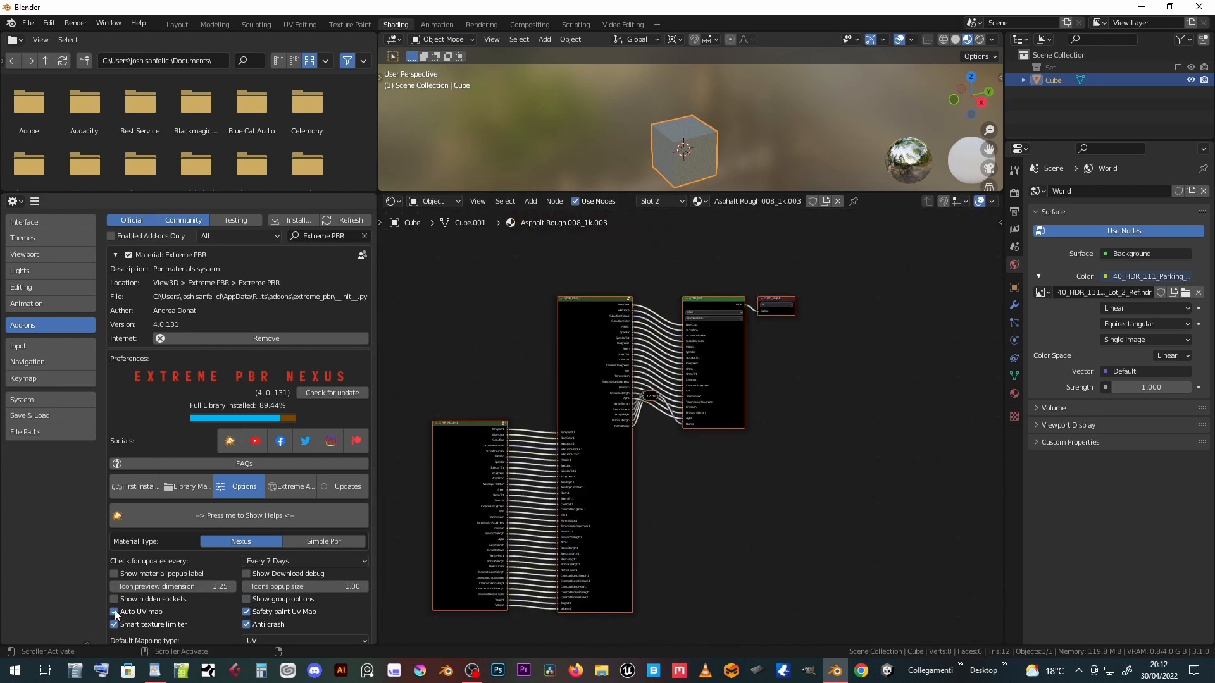
Step: Back in Layout, turn on Auto UV map and remove the current asphalt material
{"action": "left_click_drag", "start_coordinate": [181, 194], "coordinate": [181, 262]}
{"action": "left_click", "coordinate": [176, 24]}
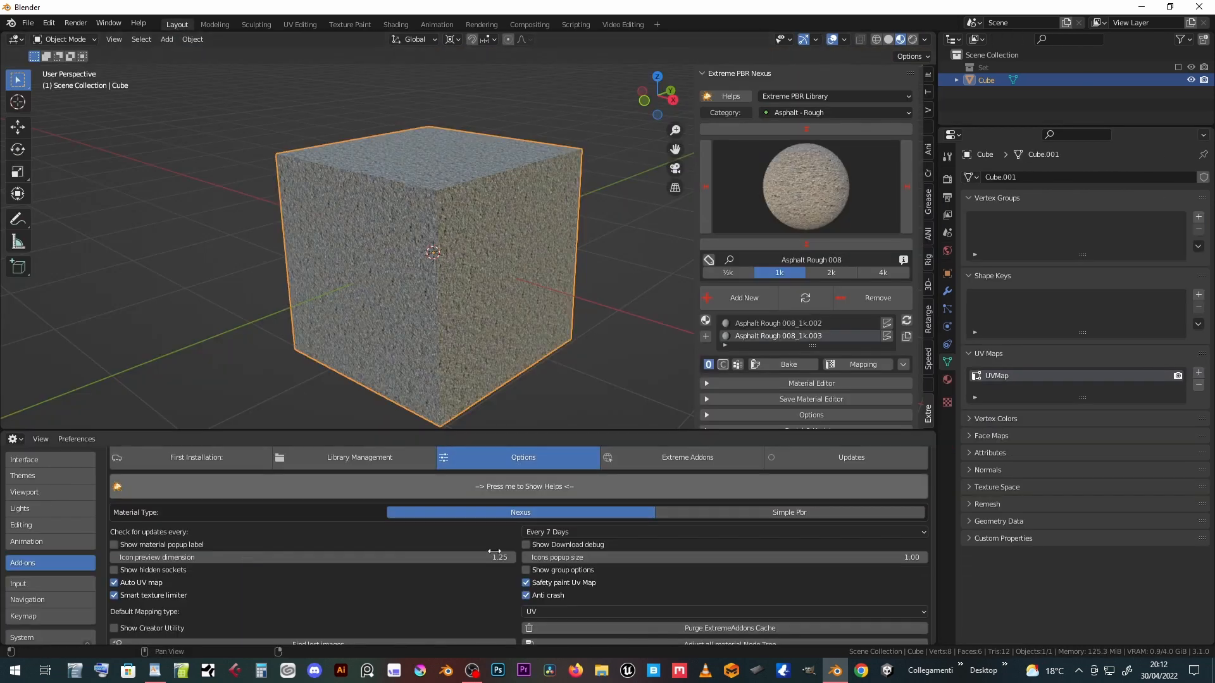
{"action": "left_click", "coordinate": [113, 583]}
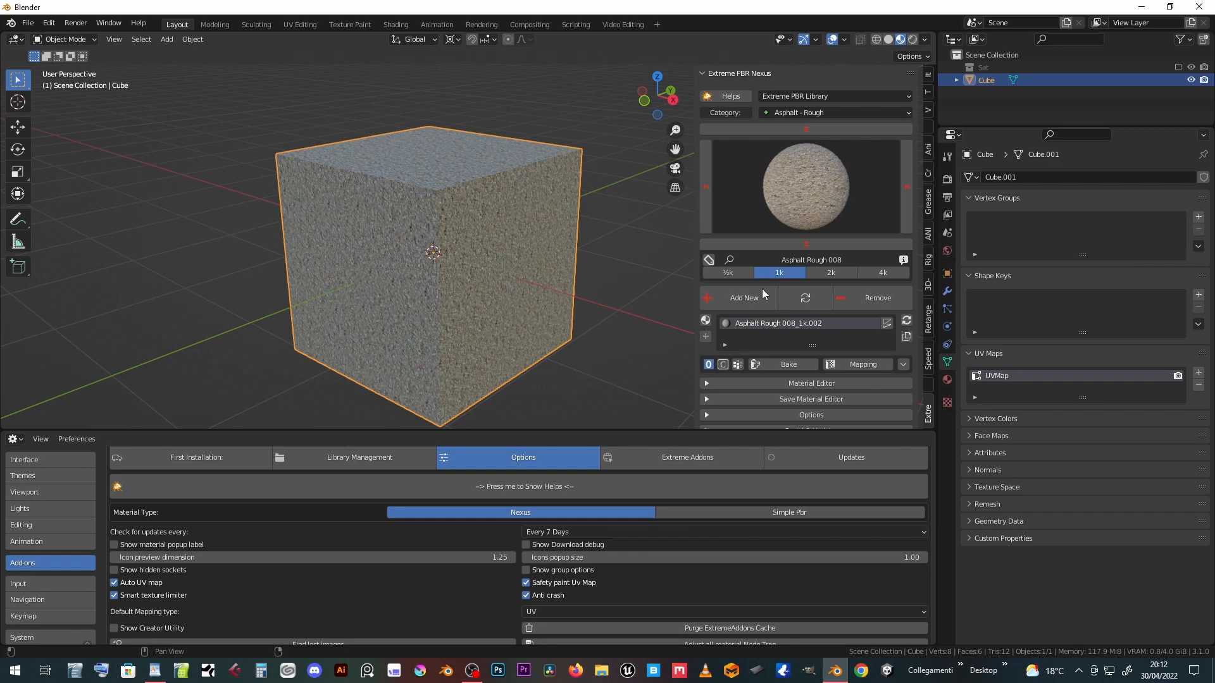
{"action": "left_click", "coordinate": [861, 298]}
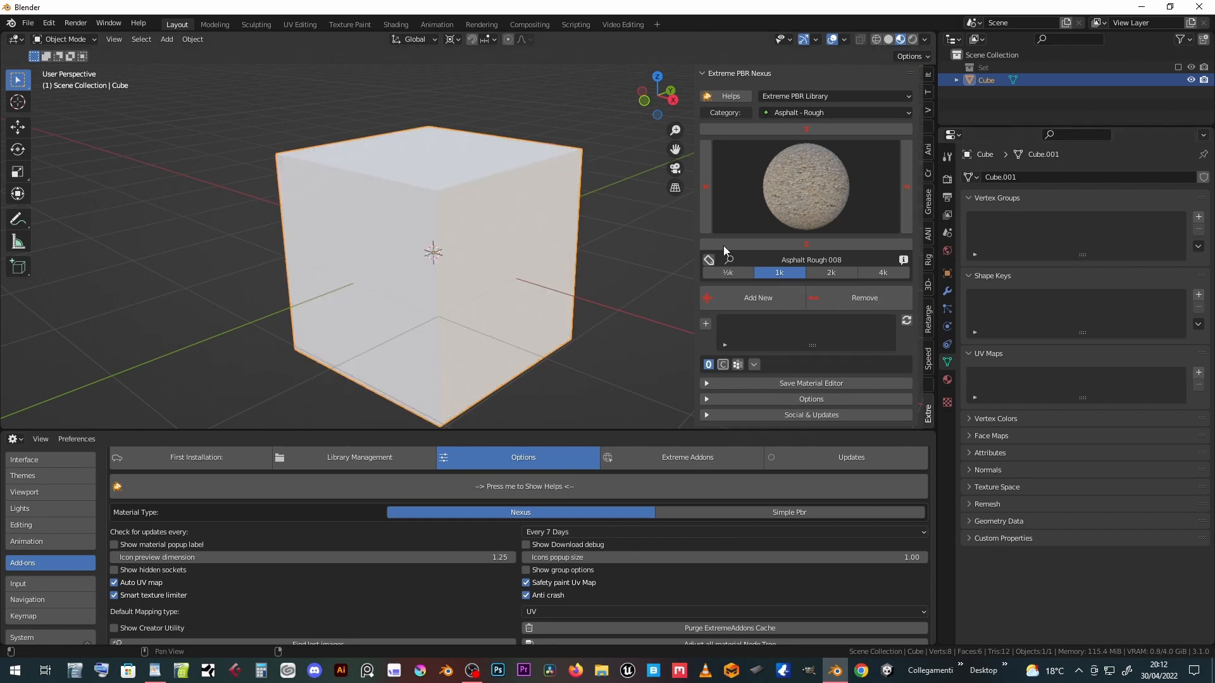
Step: Apply Asphalt Rough 004 to the cube and open the UV Editing workspace
{"action": "left_click", "coordinate": [803, 191]}
{"action": "left_click", "coordinate": [605, 261]}
{"action": "left_click", "coordinate": [784, 299]}
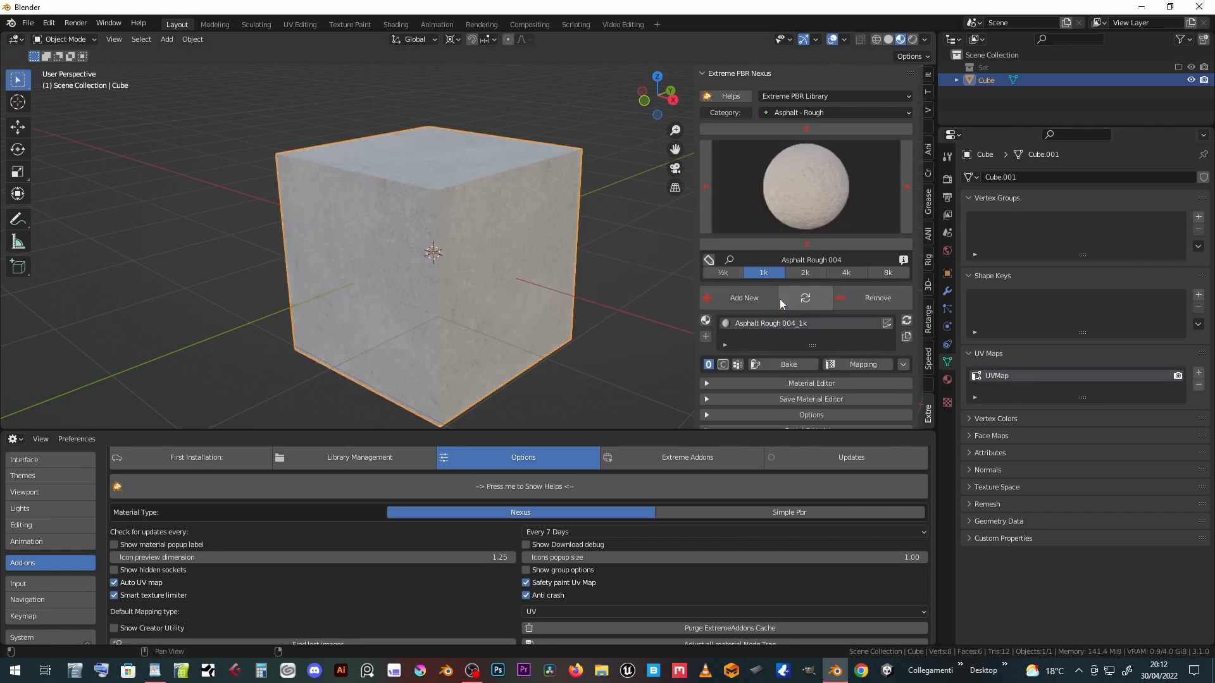
{"action": "left_click", "coordinate": [300, 24]}
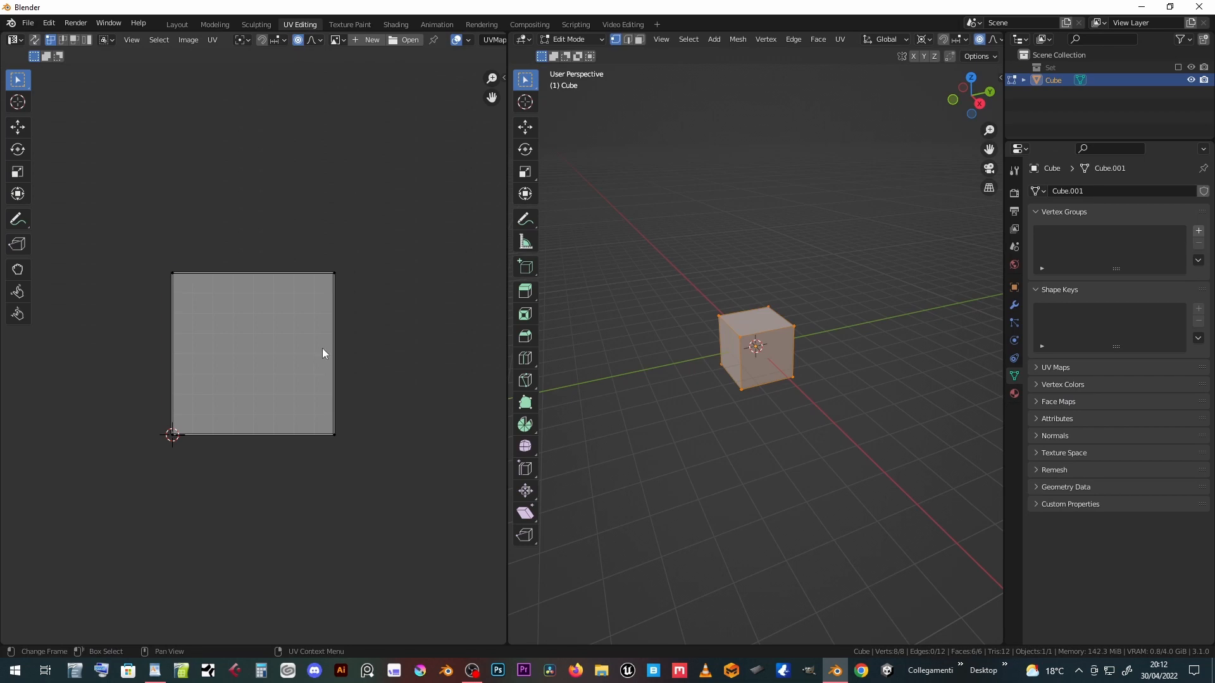
Step: Select all of the cube's UVs in the UV editor
{"action": "key", "text": "a"}
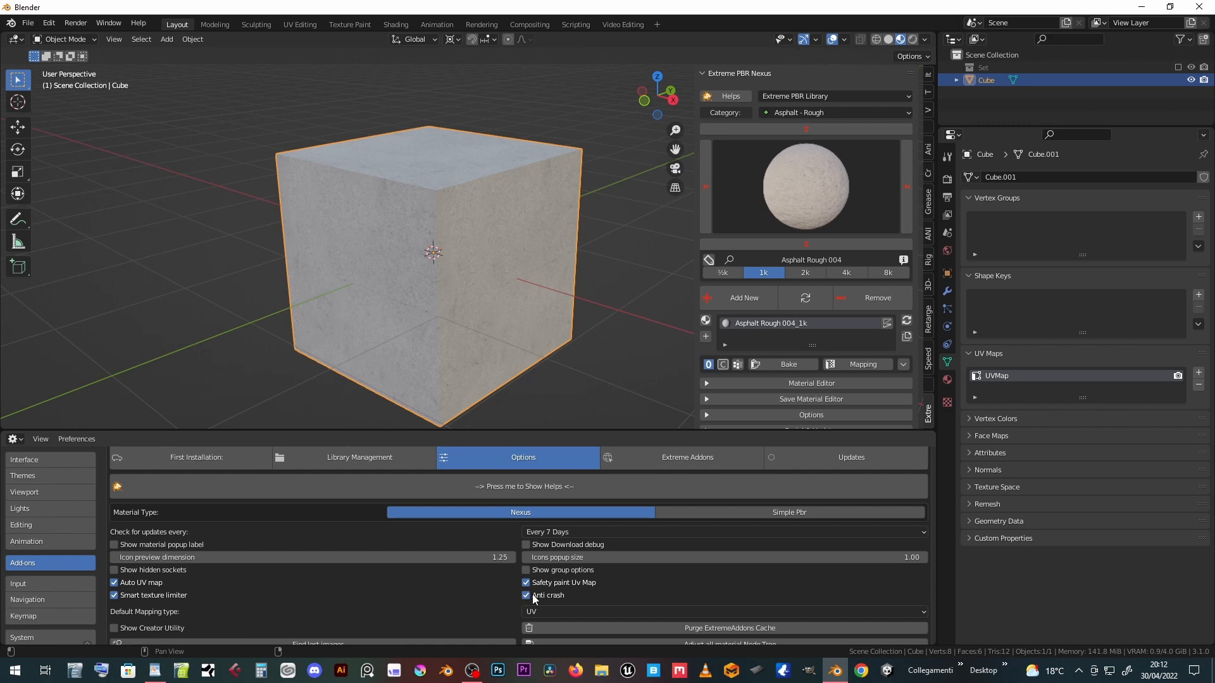
{"action": "scroll", "coordinate": [535, 596], "scroll_direction": "down", "scroll_amount": 1}
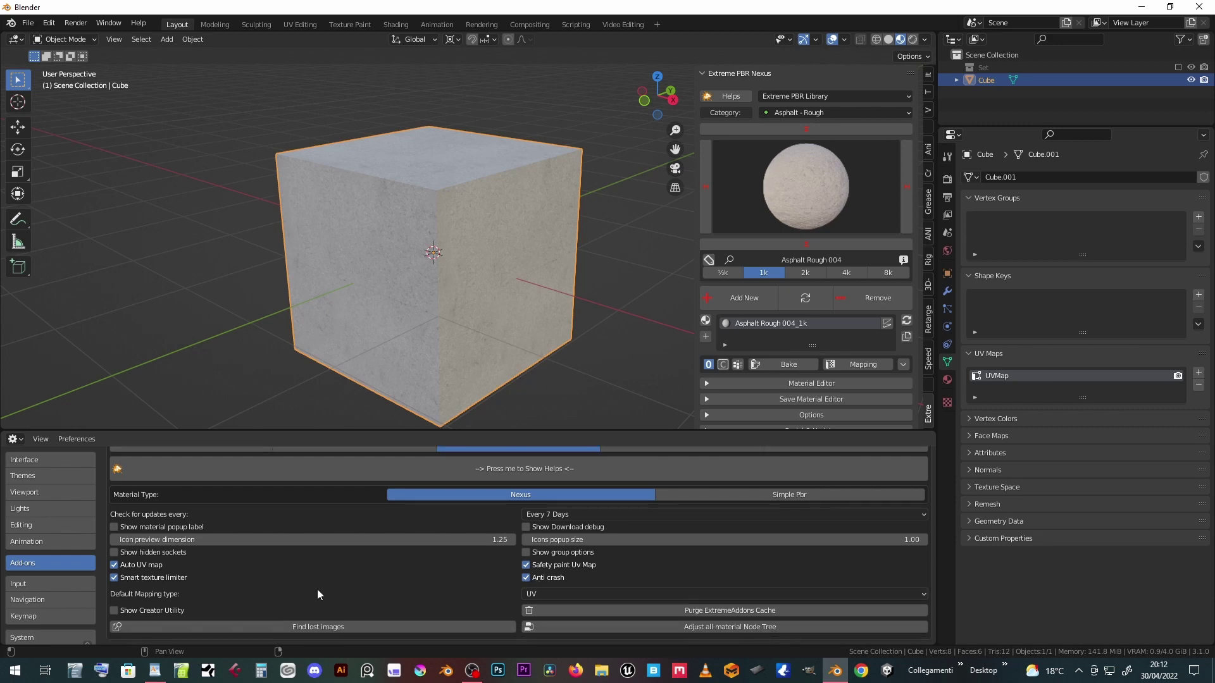
Step: Keep UV as the default mapping type and enable Show Creator Utility
{"action": "left_click", "coordinate": [567, 595]}
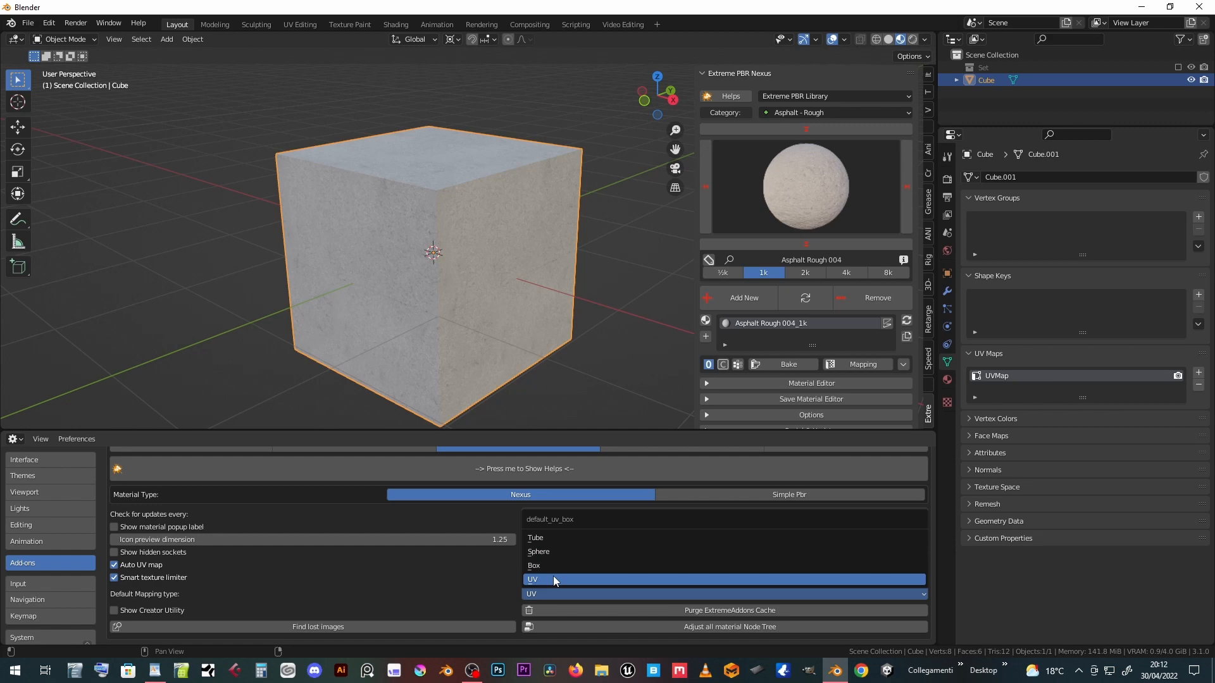
{"action": "left_click", "coordinate": [554, 578]}
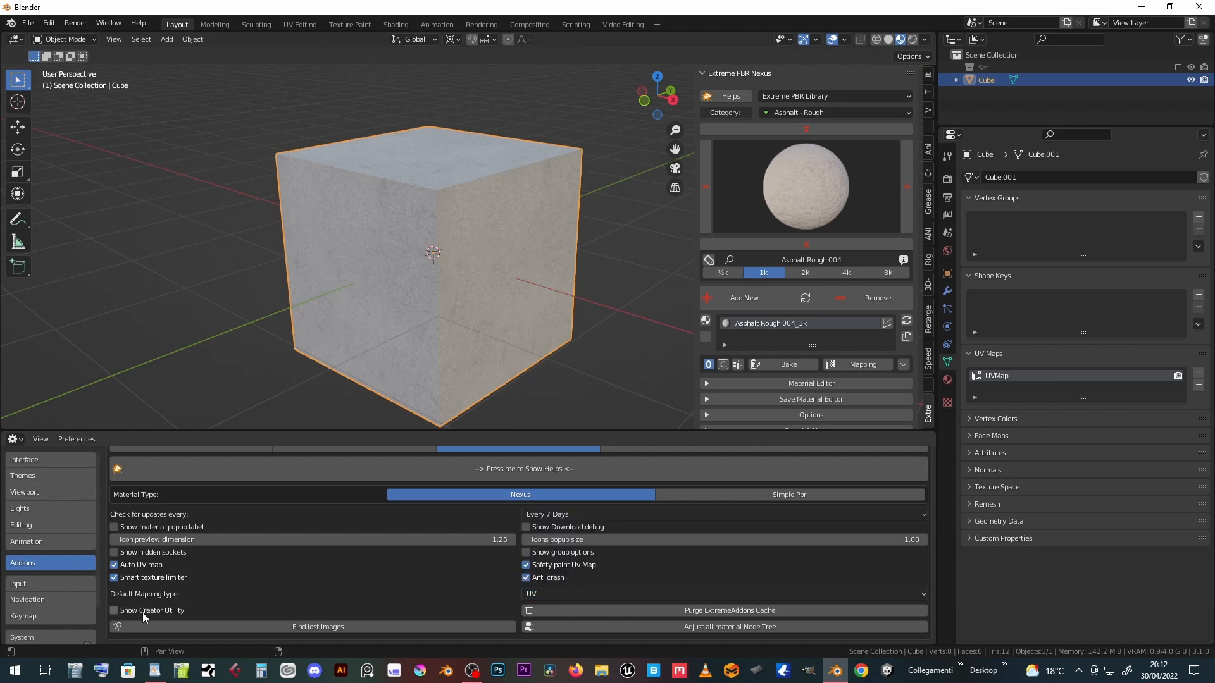
{"action": "left_click", "coordinate": [117, 611]}
Step: Show the Shading workspace with Asphalt Rough 004 nodes, narrowing the Preferences area
{"action": "left_click", "coordinate": [398, 25]}
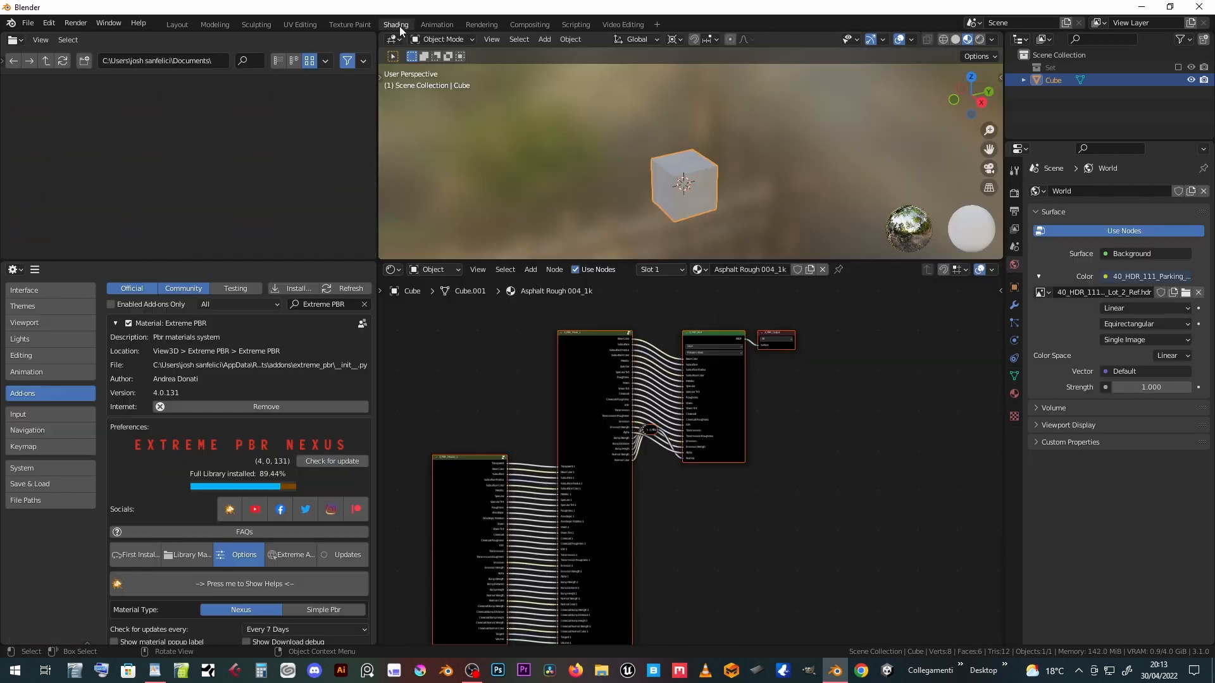
{"action": "scroll", "coordinate": [394, 451], "scroll_direction": "down", "scroll_amount": 2}
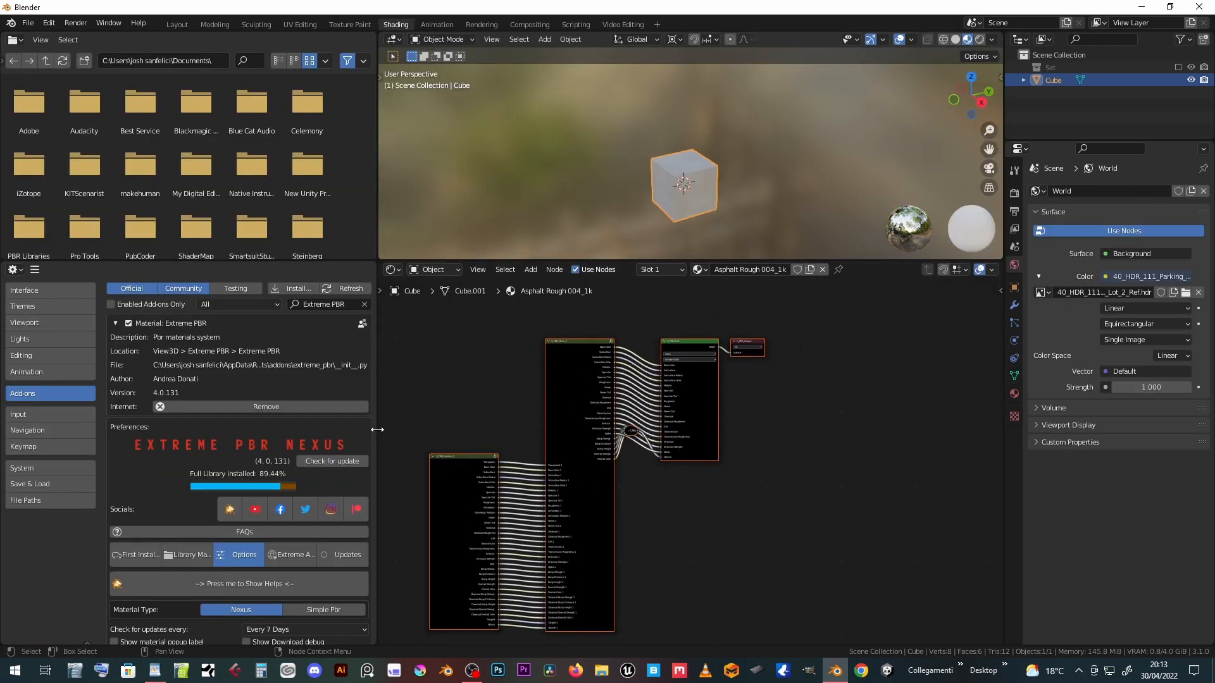
{"action": "left_click_drag", "start_coordinate": [377, 429], "coordinate": [241, 429]}
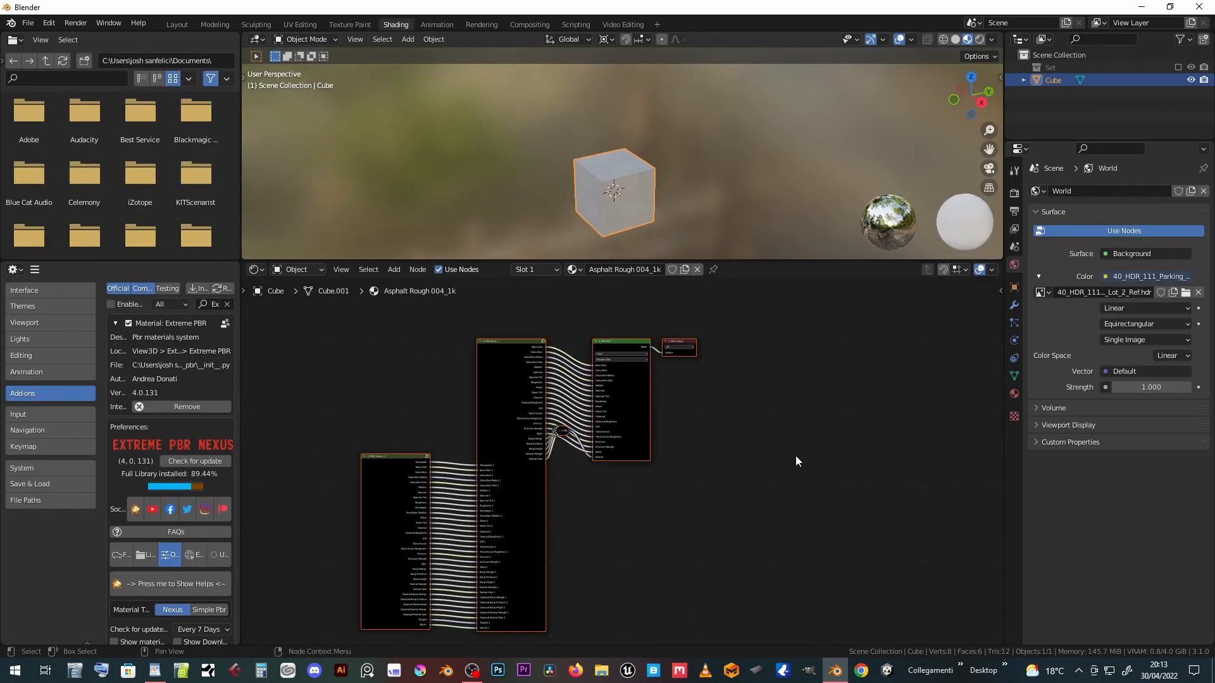
{"action": "key", "text": "n"}
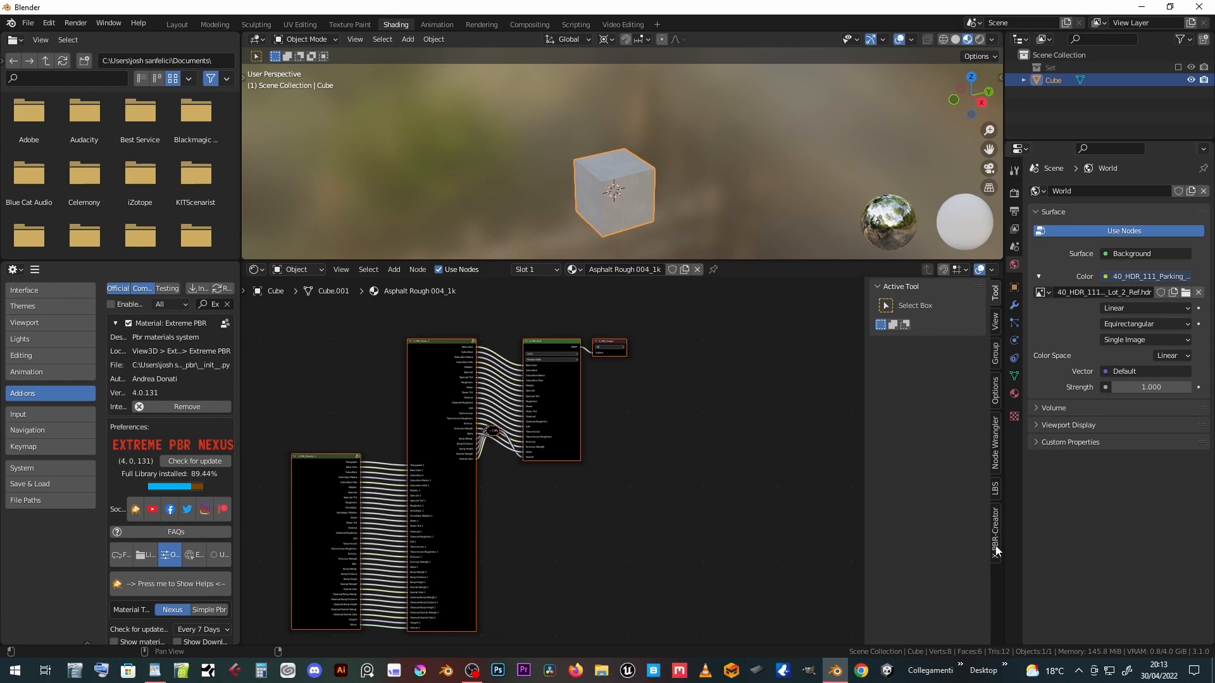
Step: Browse the X-PBR-Creator Library Creator Utility panels in the node editor sidebar, then hide it
{"action": "left_click", "coordinate": [996, 541]}
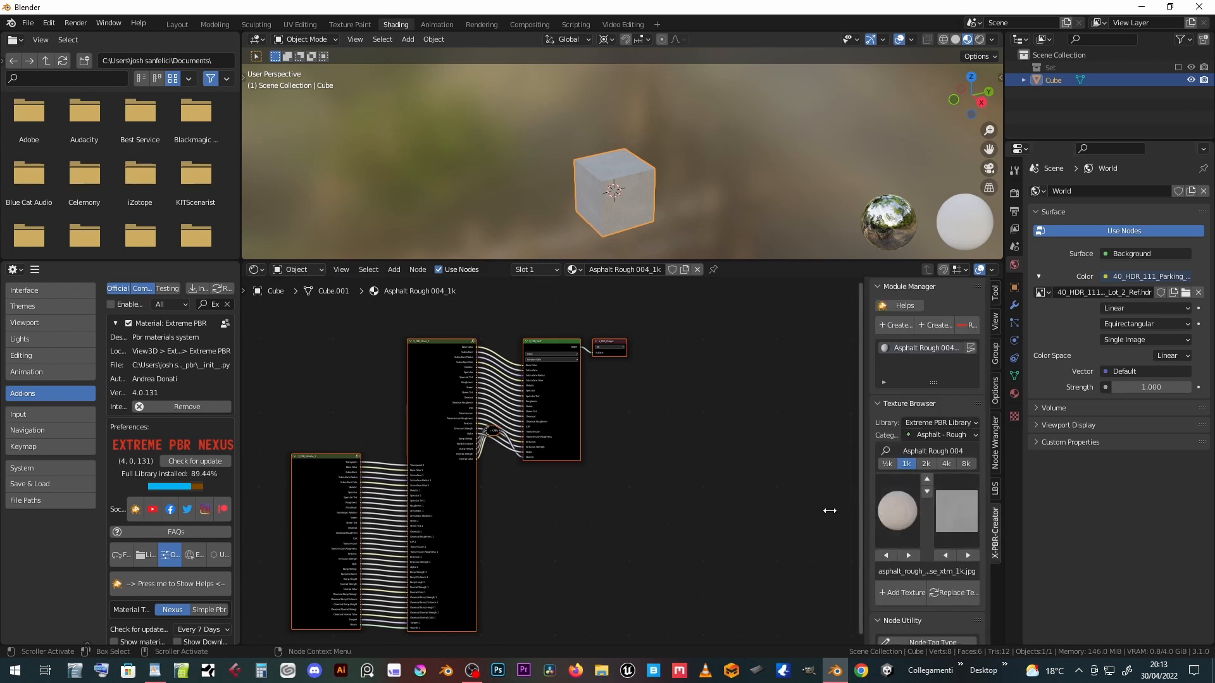
{"action": "left_click_drag", "start_coordinate": [829, 510], "coordinate": [634, 504]}
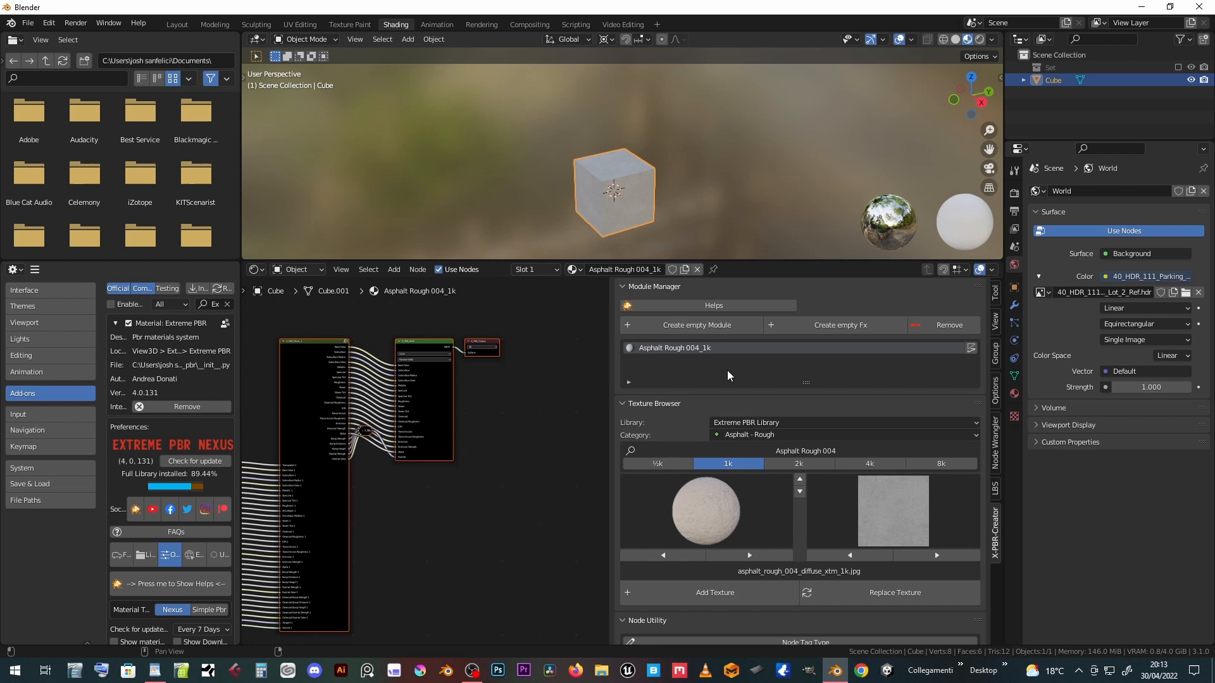
{"action": "scroll", "coordinate": [722, 390], "scroll_direction": "down", "scroll_amount": 3}
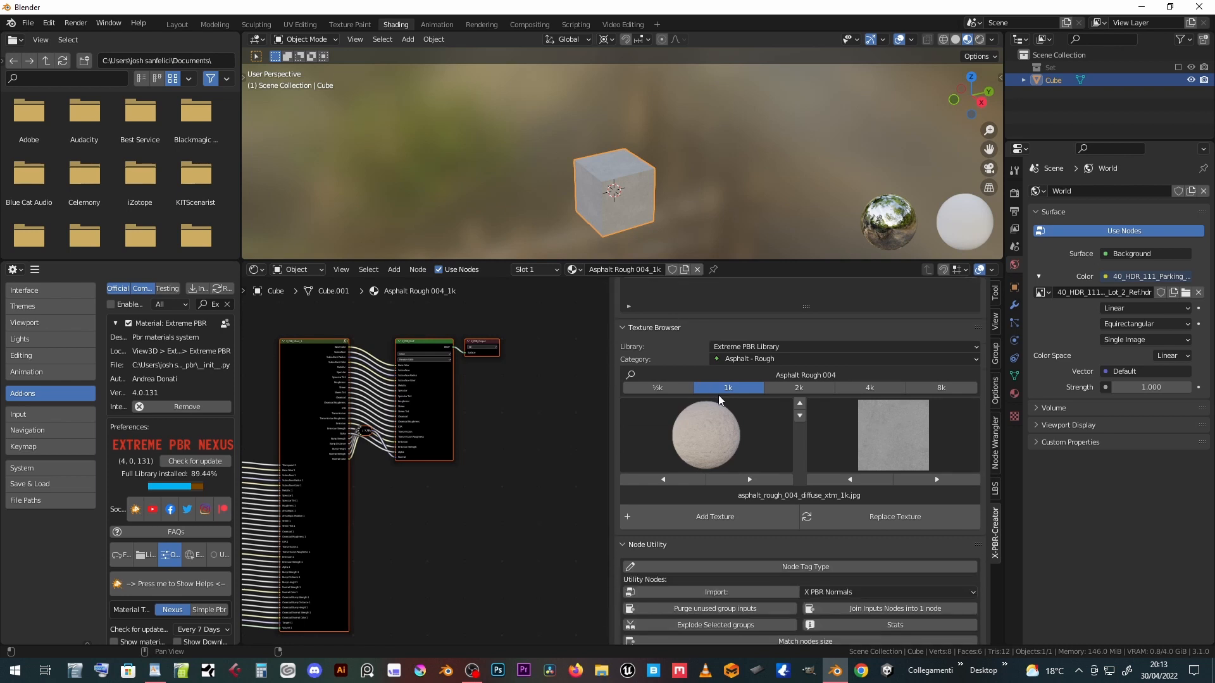
{"action": "scroll", "coordinate": [718, 396], "scroll_direction": "down", "scroll_amount": 2}
{"action": "scroll", "coordinate": [749, 370], "scroll_direction": "down", "scroll_amount": 2}
{"action": "scroll", "coordinate": [742, 388], "scroll_direction": "down", "scroll_amount": 1}
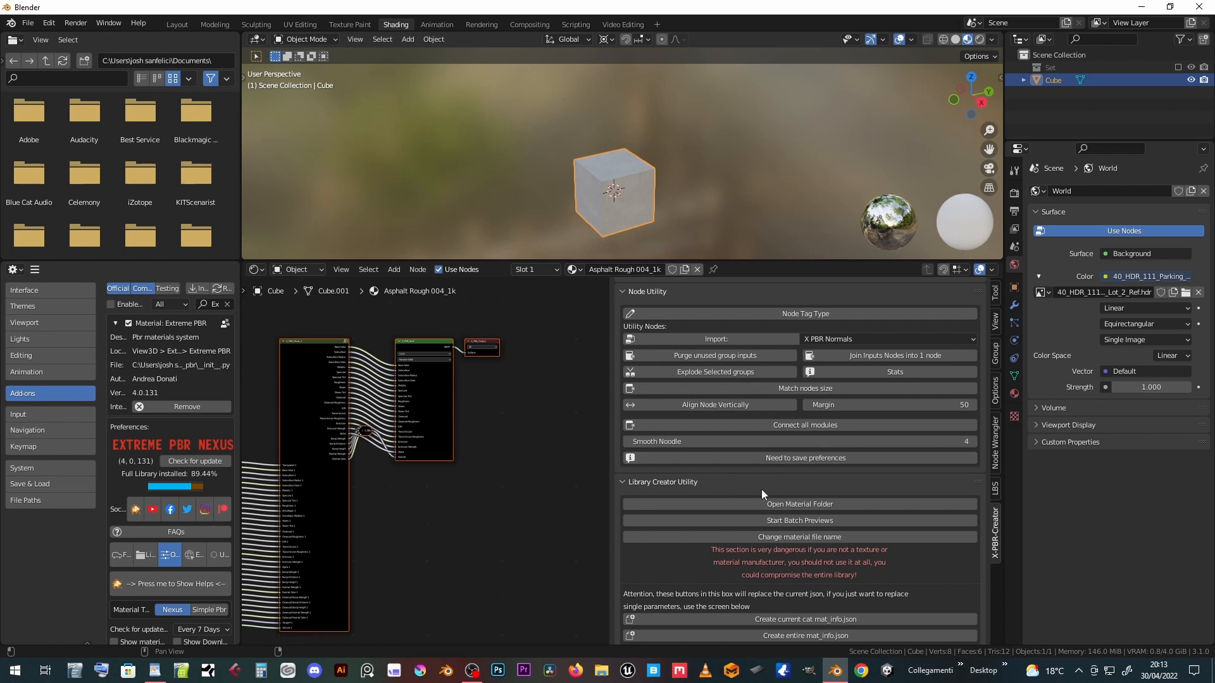
{"action": "scroll", "coordinate": [760, 494], "scroll_direction": "down", "scroll_amount": 1}
{"action": "scroll", "coordinate": [761, 495], "scroll_direction": "down", "scroll_amount": 1}
{"action": "scroll", "coordinate": [758, 500], "scroll_direction": "down", "scroll_amount": 1}
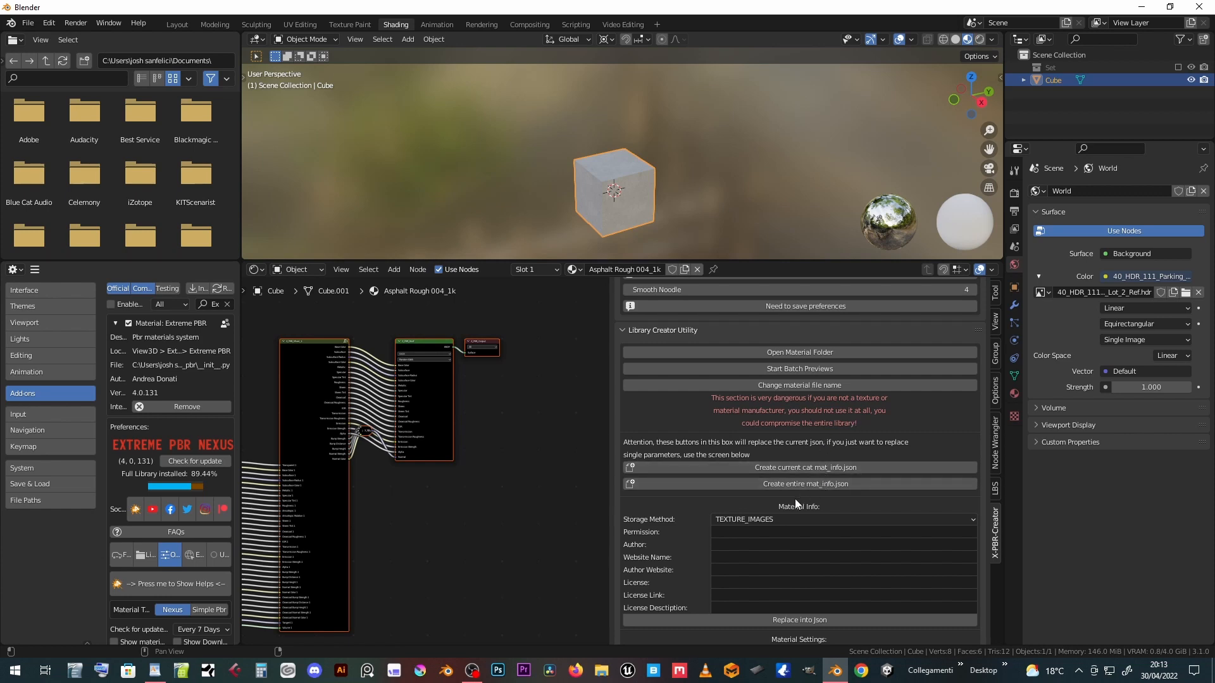
{"action": "scroll", "coordinate": [794, 498], "scroll_direction": "down", "scroll_amount": 1}
{"action": "scroll", "coordinate": [793, 495], "scroll_direction": "down", "scroll_amount": 2}
{"action": "scroll", "coordinate": [792, 495], "scroll_direction": "down", "scroll_amount": 1}
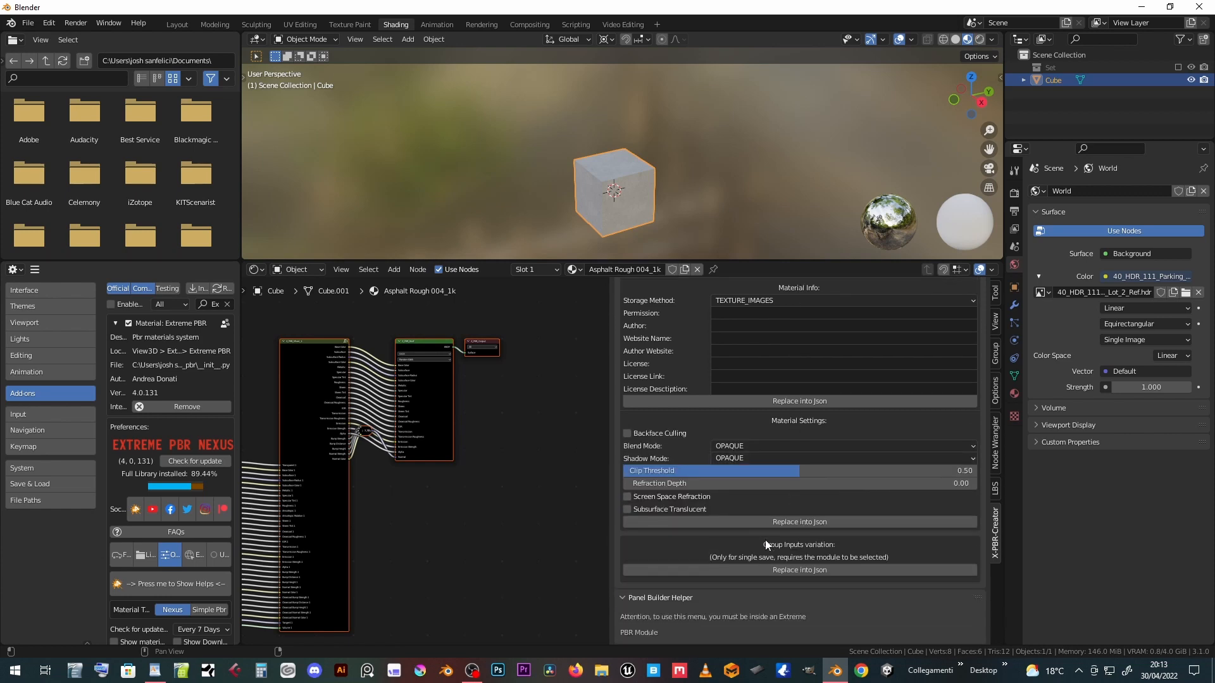
{"action": "scroll", "coordinate": [731, 599], "scroll_direction": "up", "scroll_amount": 3}
{"action": "scroll", "coordinate": [748, 551], "scroll_direction": "up", "scroll_amount": 3}
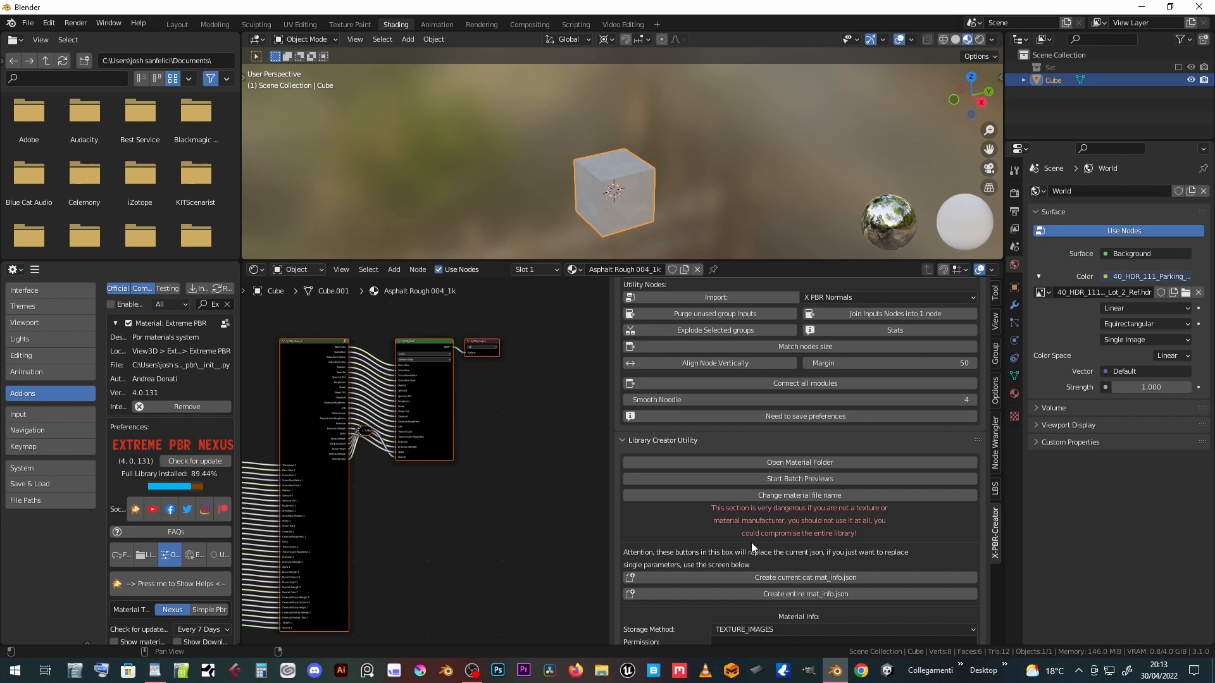
{"action": "scroll", "coordinate": [753, 533], "scroll_direction": "up", "scroll_amount": 3}
{"action": "scroll", "coordinate": [755, 522], "scroll_direction": "up", "scroll_amount": 2}
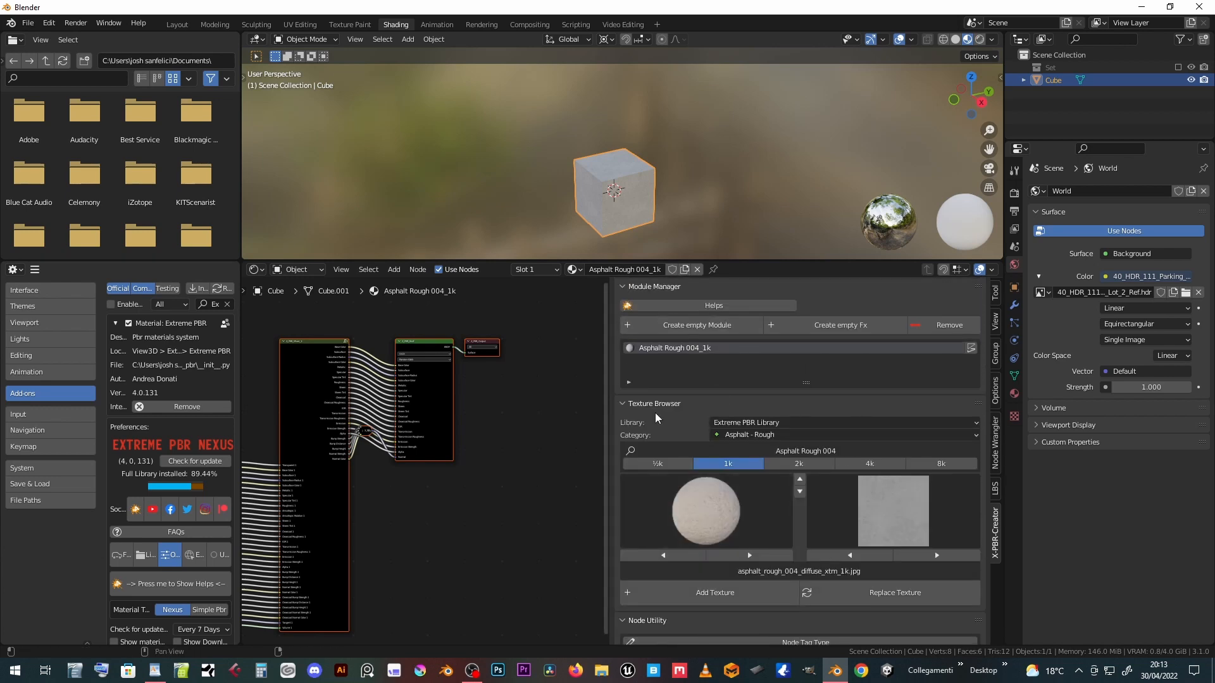
{"action": "key", "text": "n"}
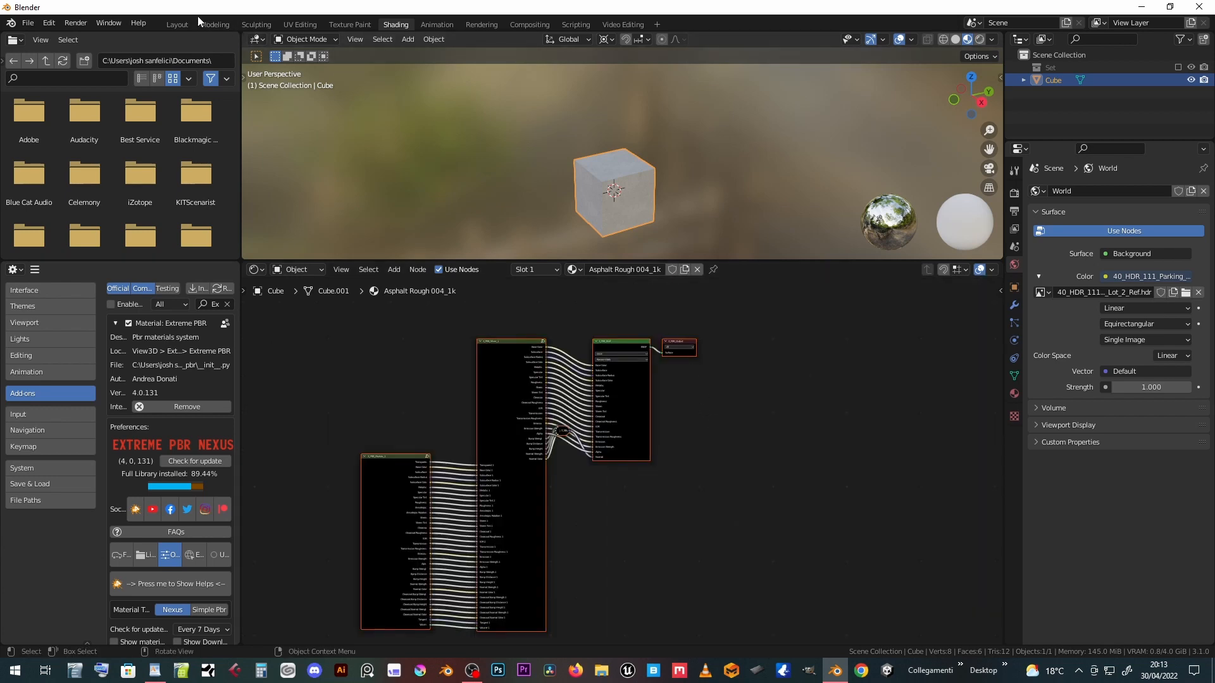
Step: Apply Concrete Rough 003 to the cube in Layout and view its node tree in Shading
{"action": "left_click", "coordinate": [176, 23]}
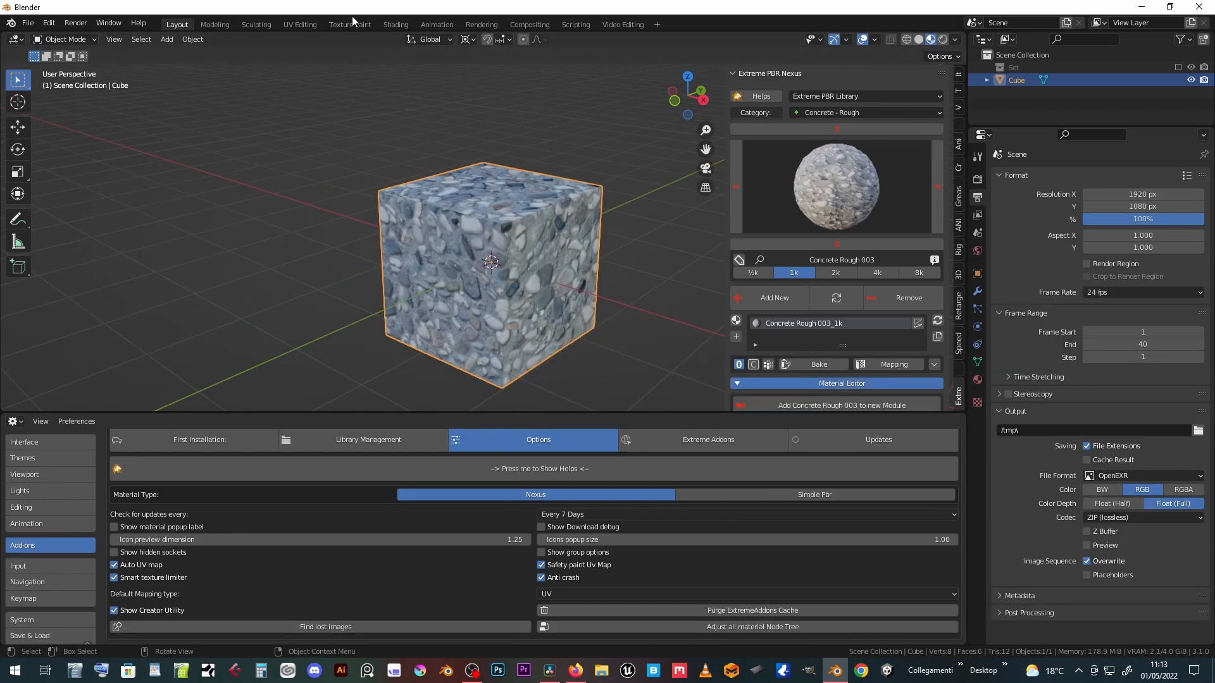
{"action": "left_click", "coordinate": [388, 21]}
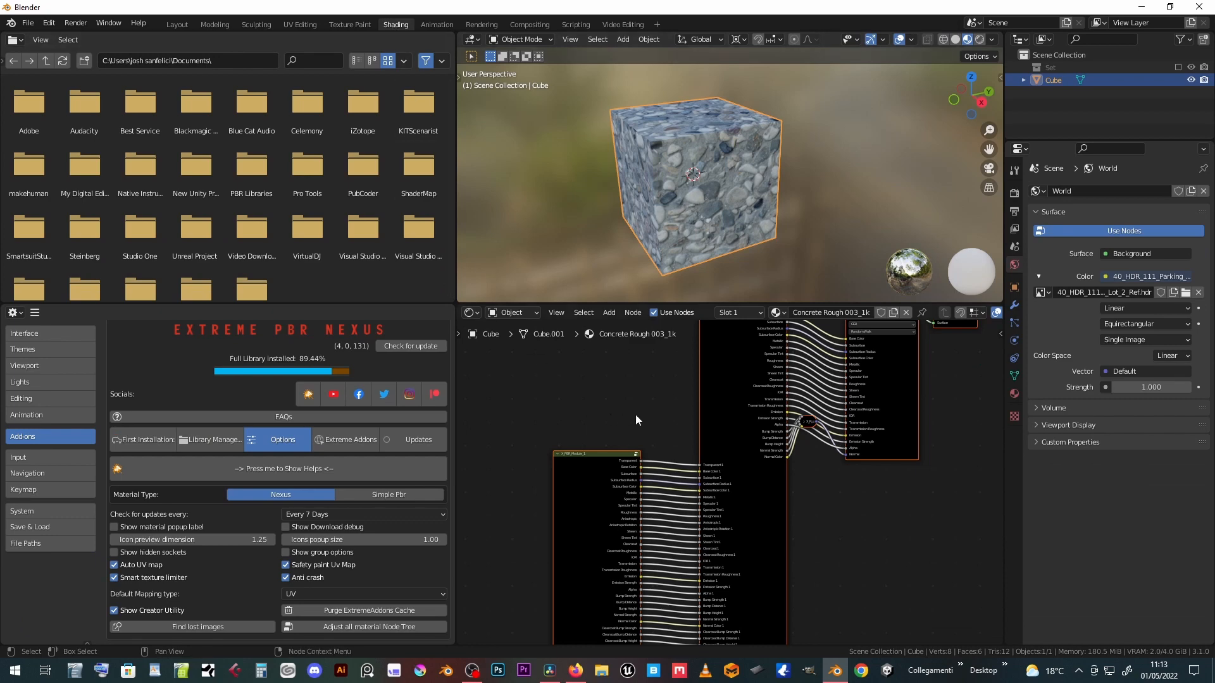